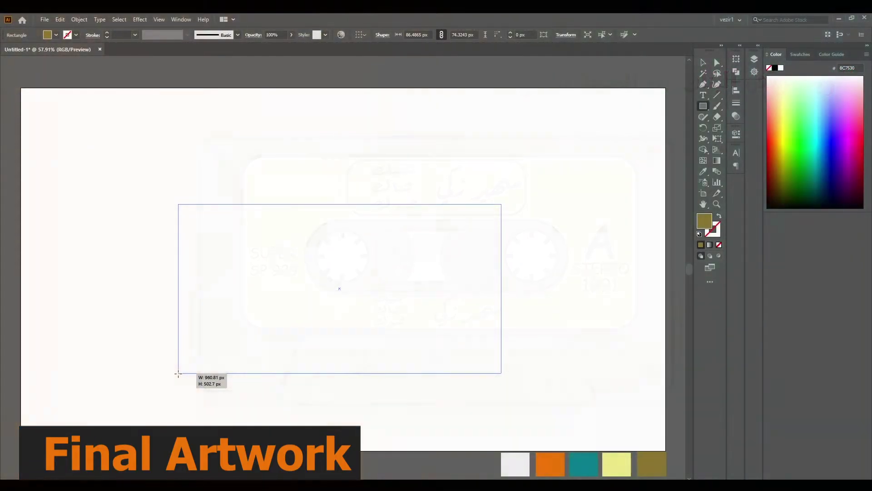
Draw the large olive cassette body rectangle and round its corners
drag(181, 361, 173, 382)
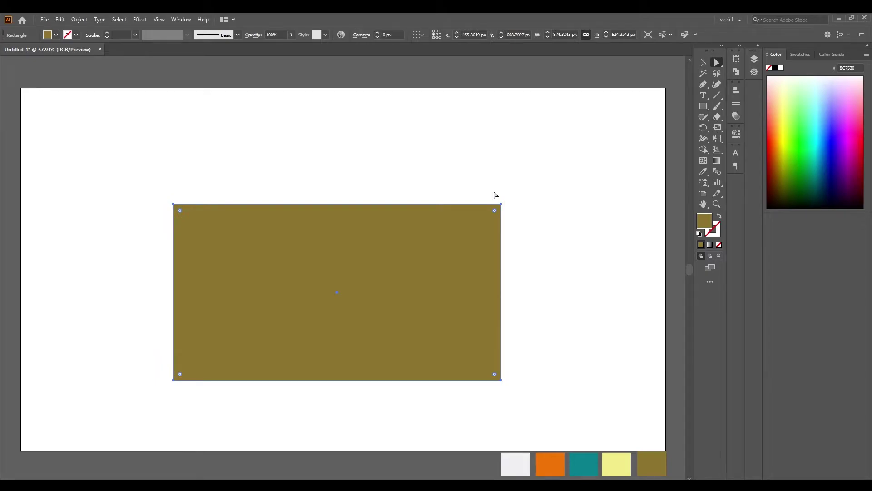
drag(111, 144, 479, 268)
drag(494, 218, 563, 275)
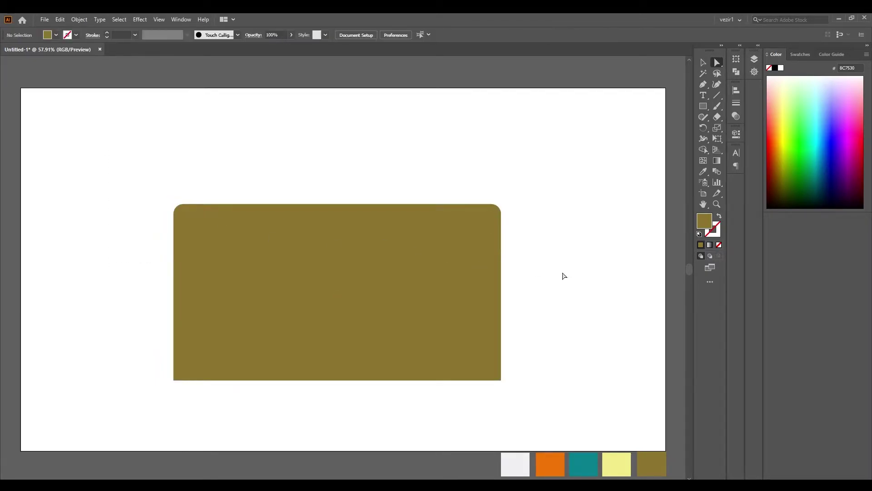
drag(551, 403, 182, 382)
click(100, 382)
Draw a pale-yellow rounded rectangle inside the olive body
click(616, 463)
key(m)
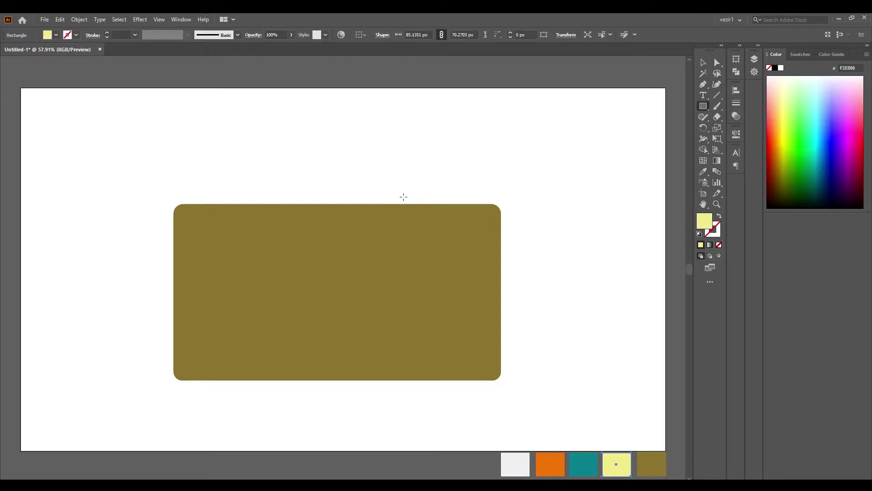
drag(482, 221, 203, 336)
key(v)
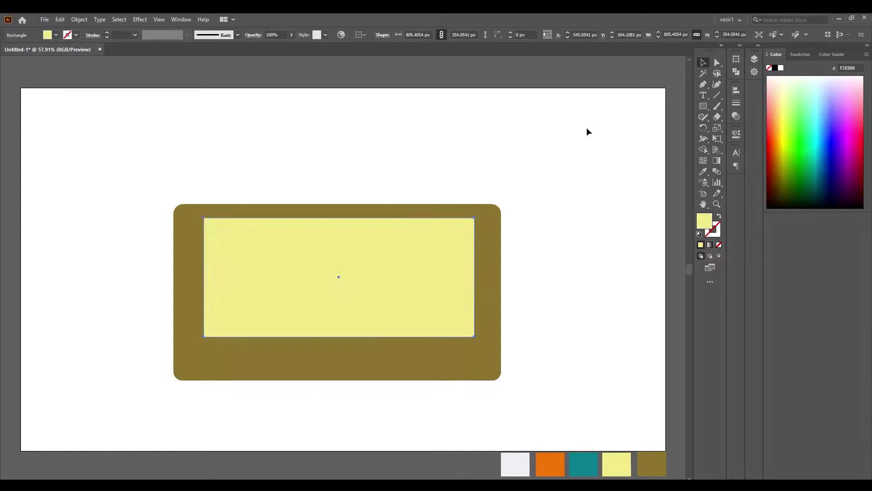
drag(586, 130, 362, 257)
click(474, 223)
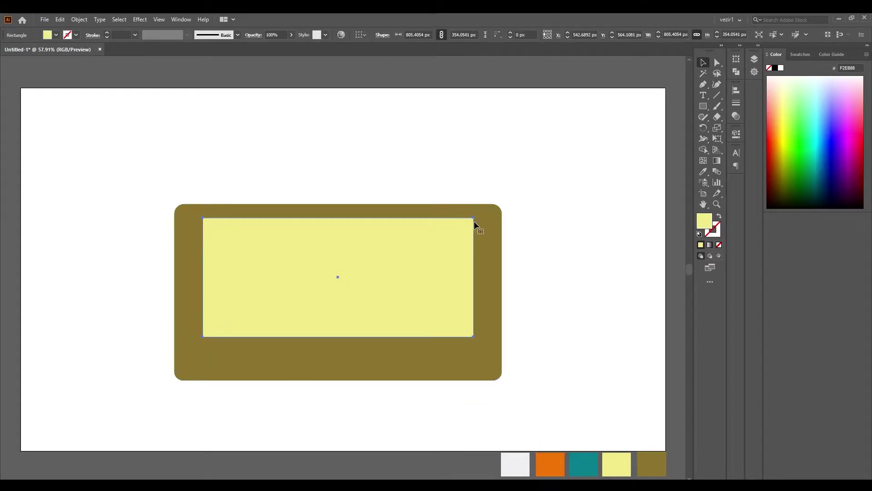
click(717, 64)
click(486, 231)
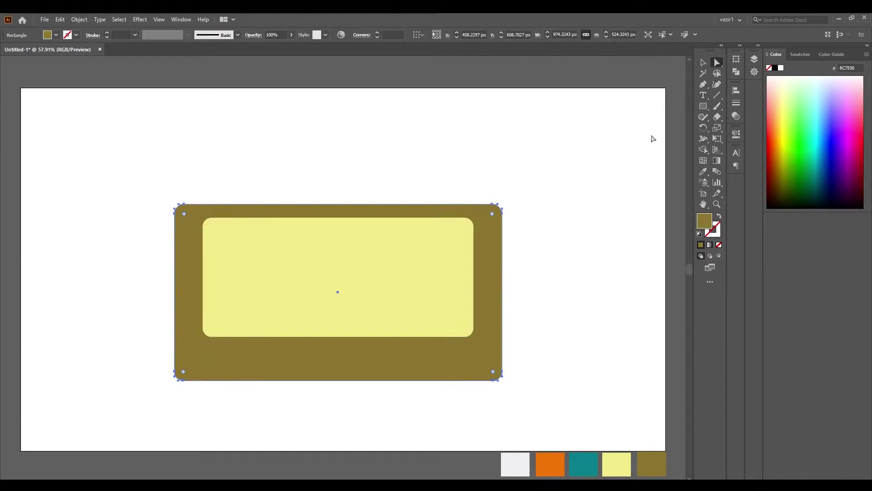
key(v)
Give the olive and yellow rectangles black 6 pt outlines
click(76, 35)
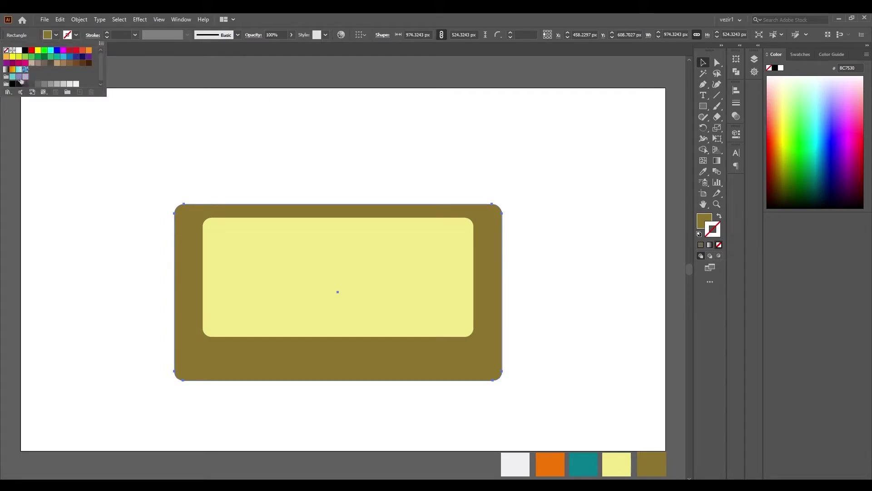
click(10, 84)
click(135, 35)
click(146, 124)
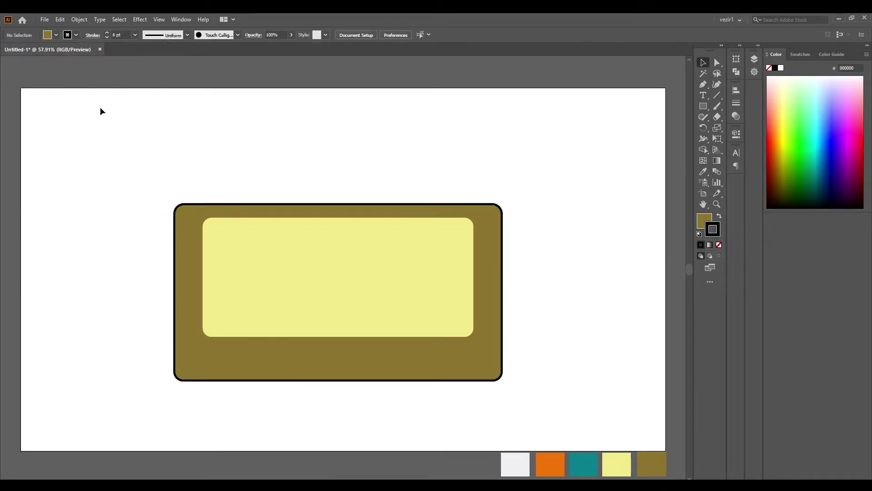
key(ctrl+alt+bracketright)
click(75, 35)
click(135, 35)
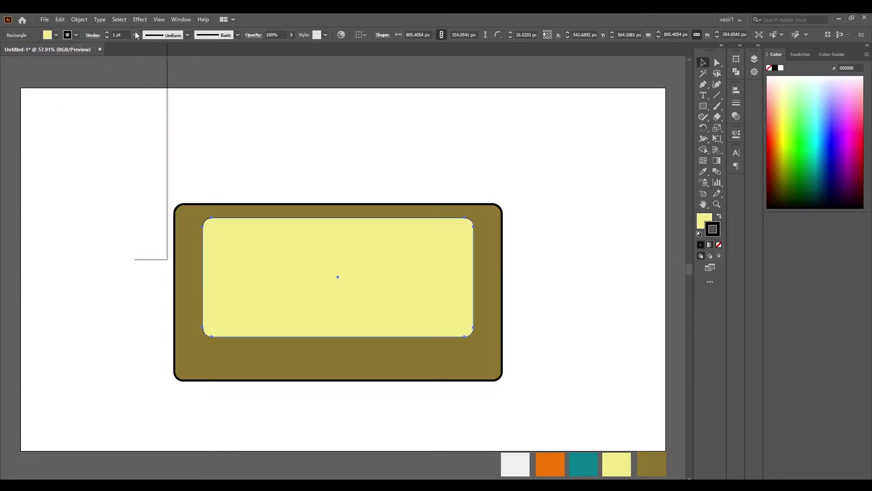
click(146, 124)
Draw a rectangle across the body's bottom edge and slant its bottom corners outward
click(243, 344)
key(m)
drag(242, 345, 429, 392)
click(718, 63)
click(500, 397)
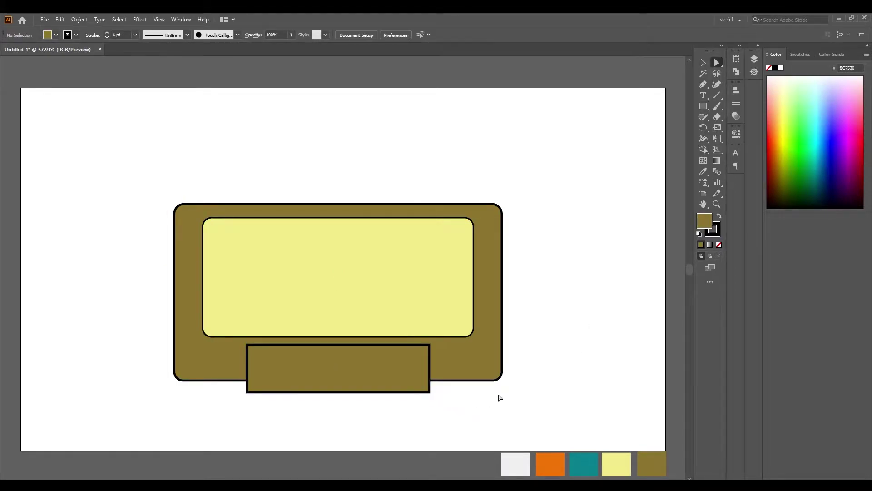
drag(278, 390, 257, 400)
key(shift+Right)
key(shift+Right)
key(shift+Right)
key(shift+Right)
key(shift+Right)
key(shift+Right)
key(shift+Right)
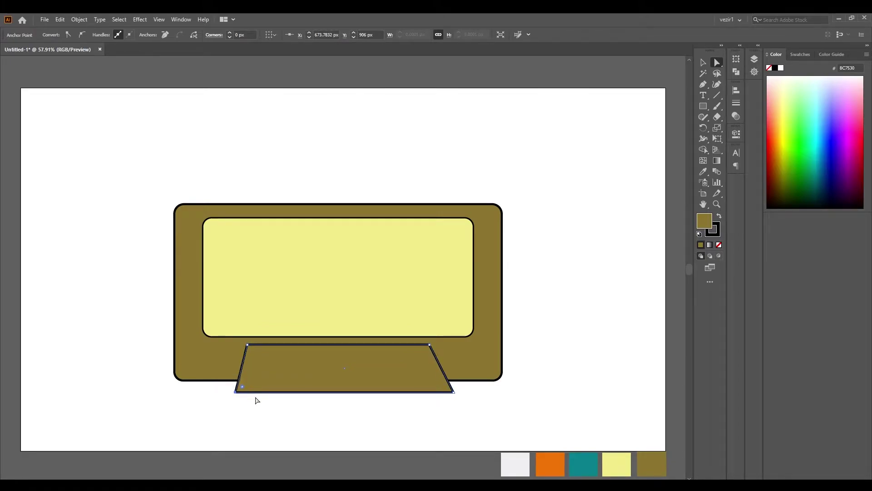
Round the trapezoid's corners and nudge it up slightly
click(258, 389)
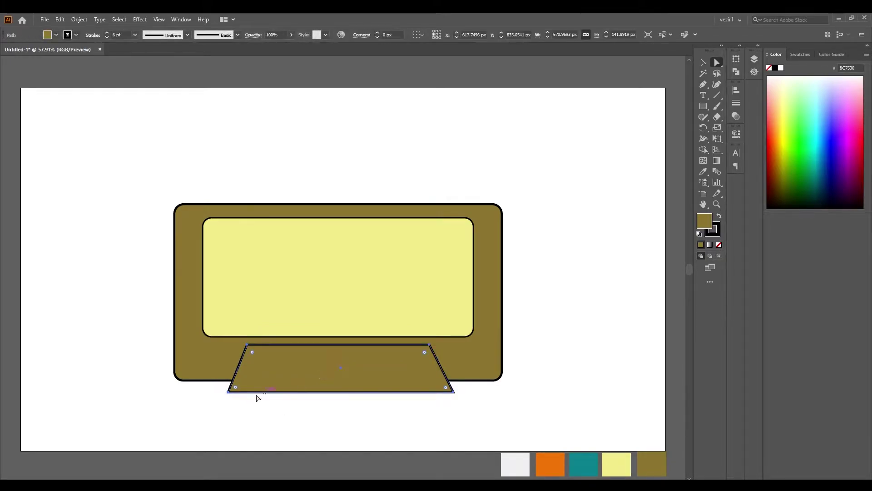
drag(237, 389, 238, 390)
key(v)
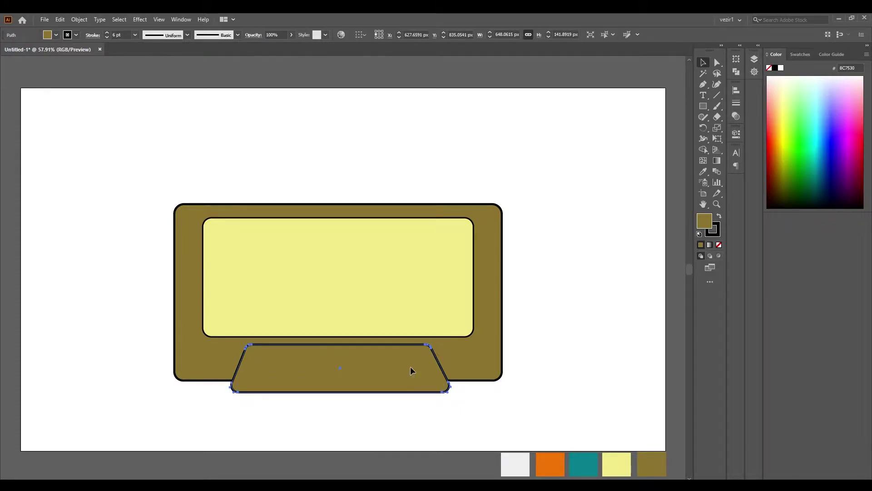
key(Up)
key(Up)
key(Up)
key(Up)
key(Up)
key(Up)
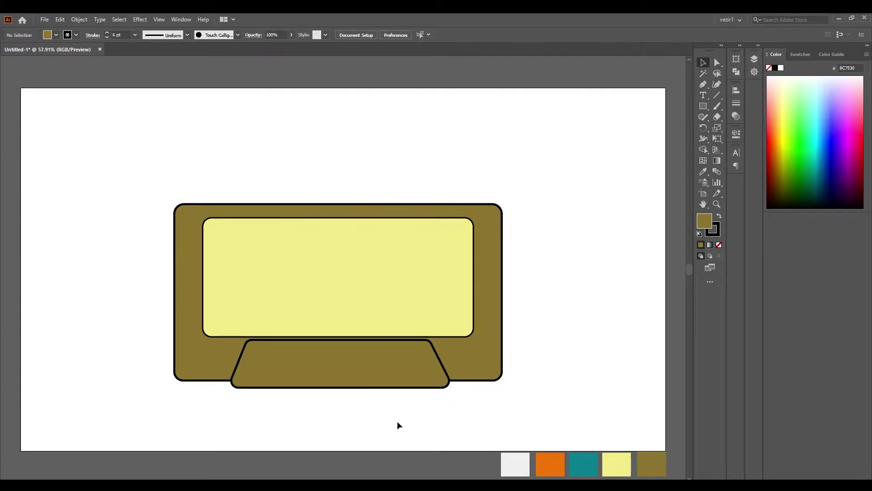
click(711, 235)
click(175, 249)
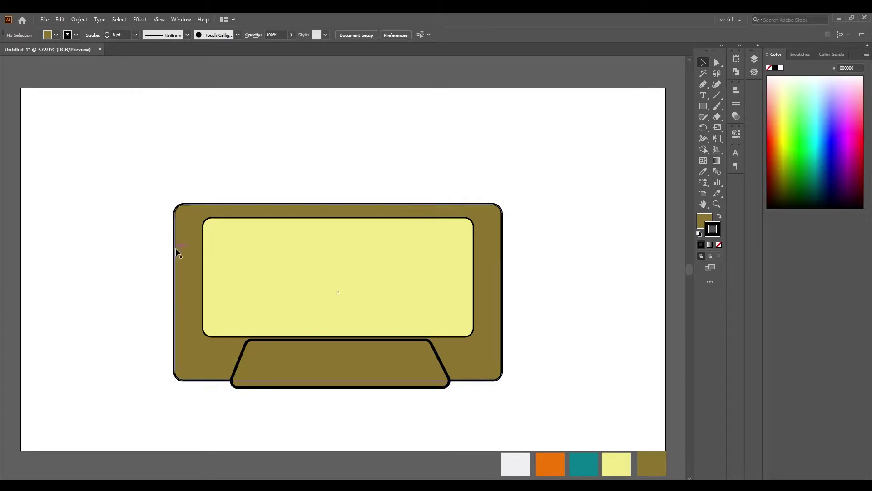
Draw a small tall rounded-corner tab on the body's left side
click(135, 35)
click(262, 244)
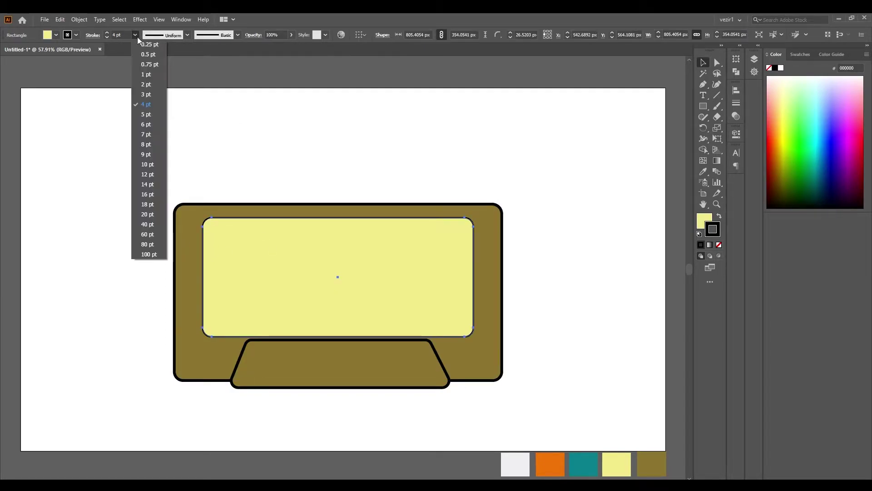
click(105, 140)
key(ctrl+1)
key(m)
drag(157, 276, 127, 363)
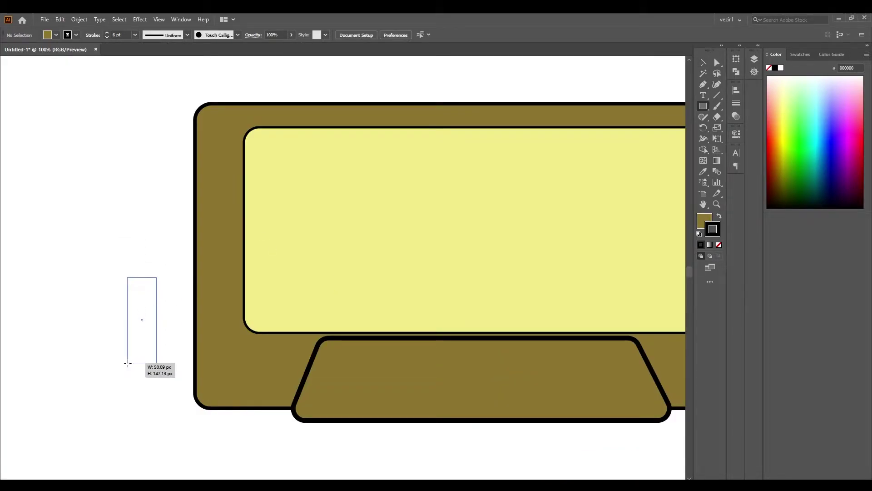
key(a)
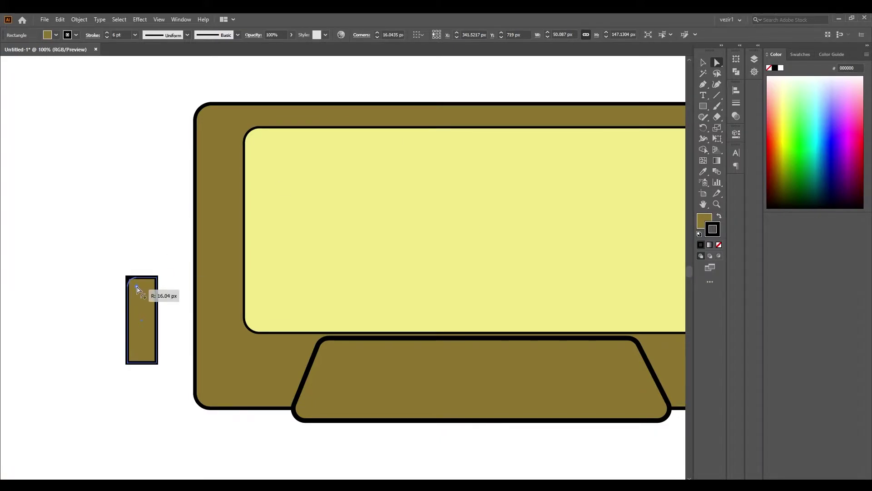
drag(133, 359, 186, 348)
Send the tab behind the body and place a Transform > Move copy on the right
key(ctrl+shift+bracketleft)
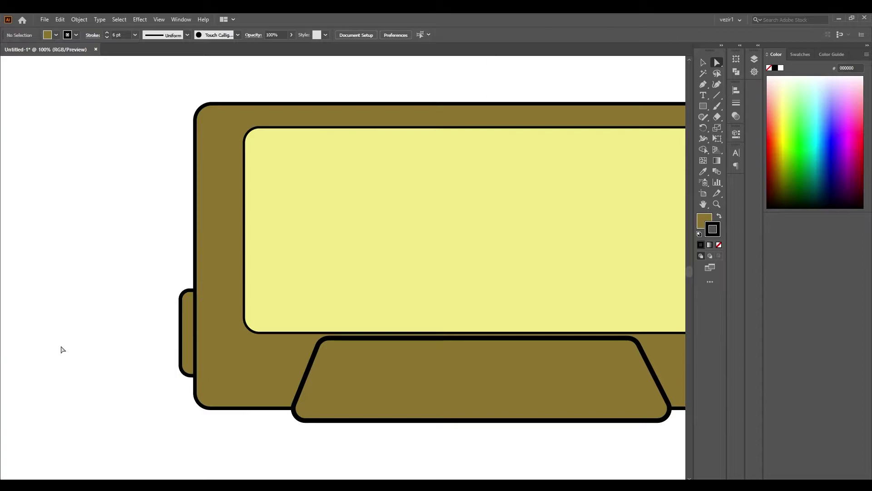
key(v)
click(44, 321)
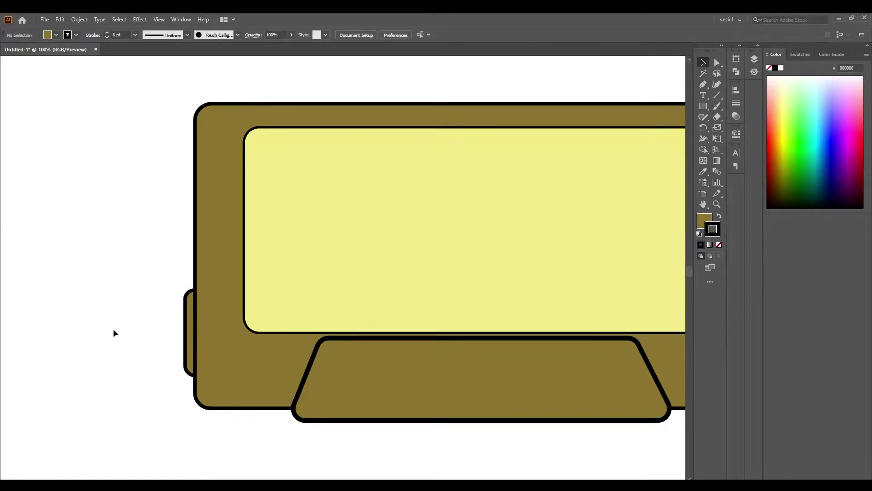
right_click(186, 318)
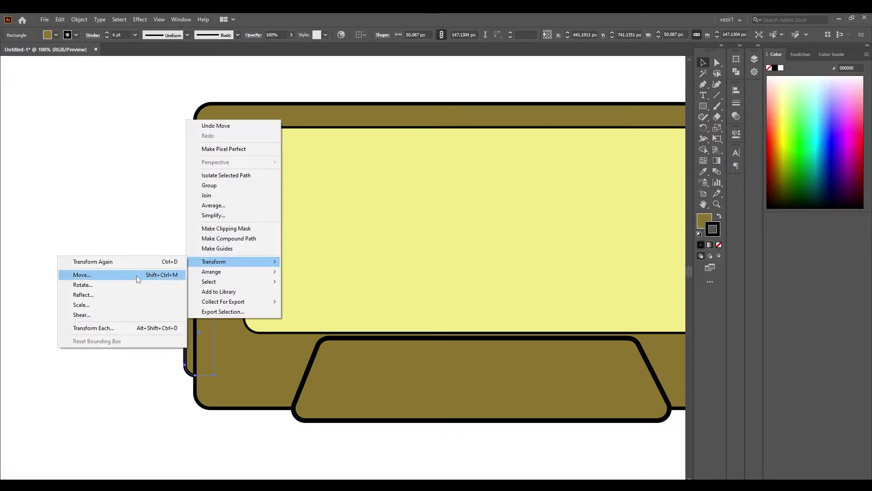
click(129, 296)
mouse_move(190, 318)
mouse_down()
mouse_move(141, 306)
mouse_move(553, 312)
mouse_up()
Nudge the right tab up and align both side tabs
key(ctrl+minus)
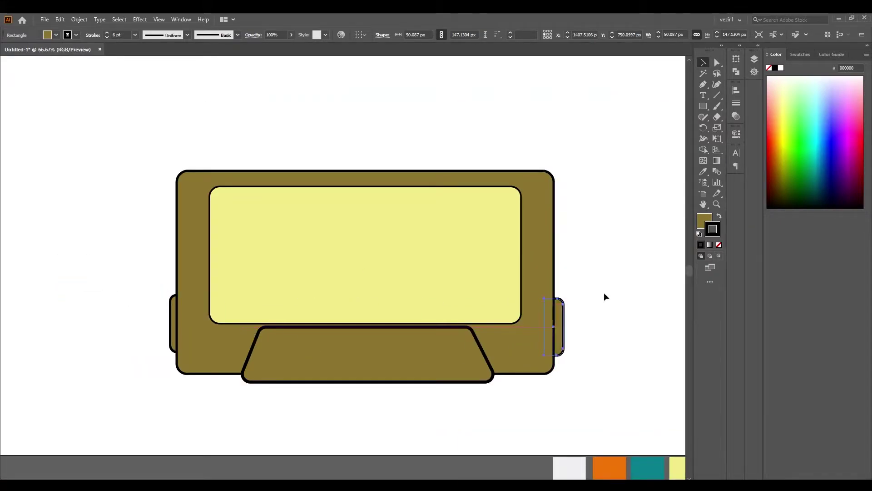
key(Up)
key(Up)
key(Up)
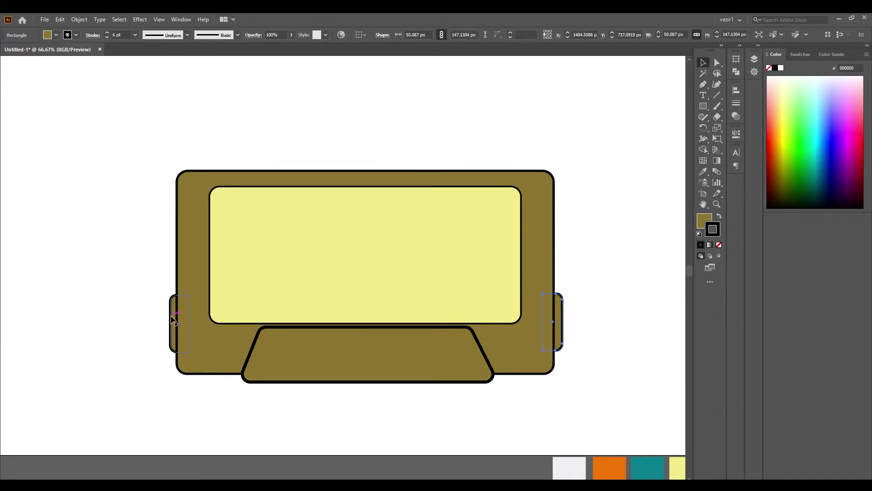
shift+click(173, 319)
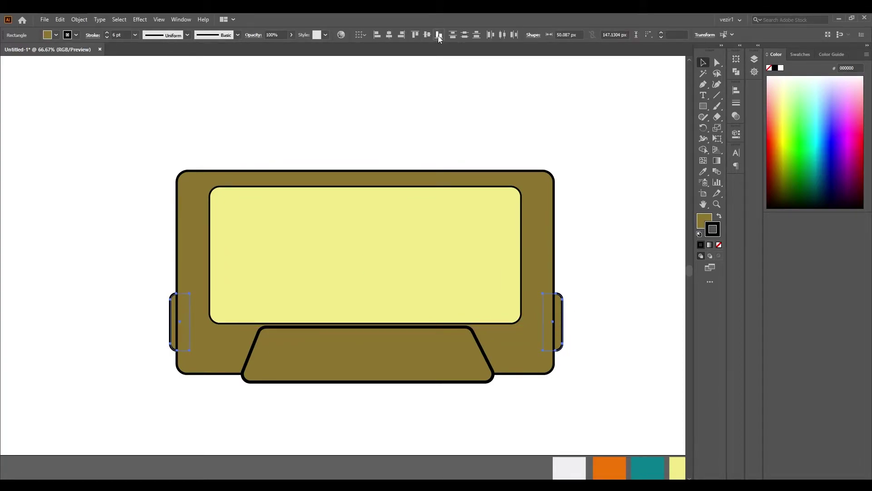
click(61, 247)
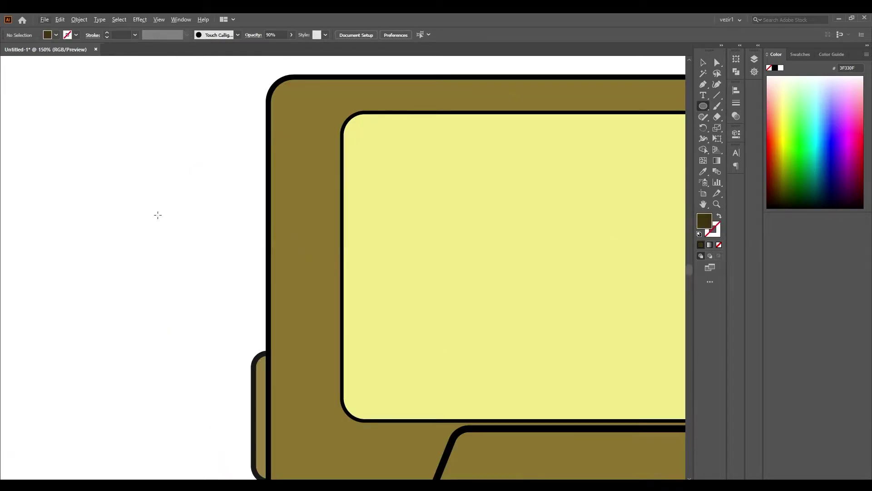
Draw a small dark circle beside the cassette body for a screw head
alt+scroll(182, 232, up, 1)
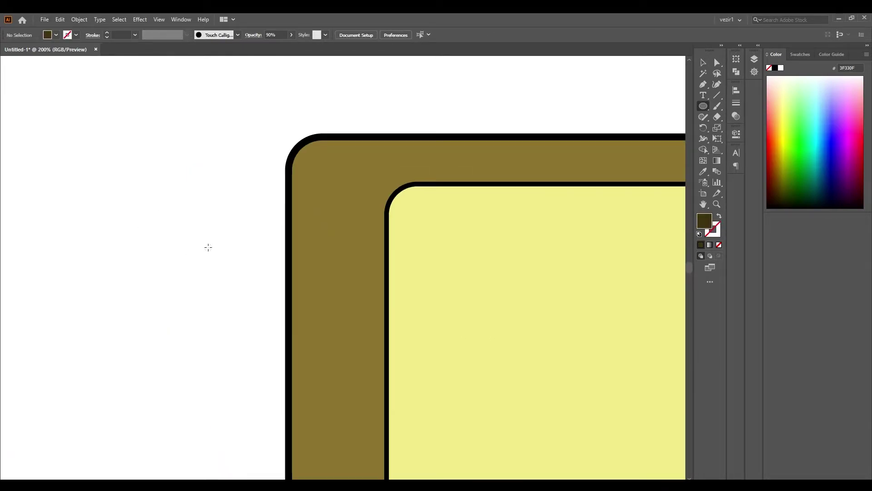
scroll(208, 247, up, 1)
alt+scroll(227, 227, up, 2)
drag(242, 218, 217, 243)
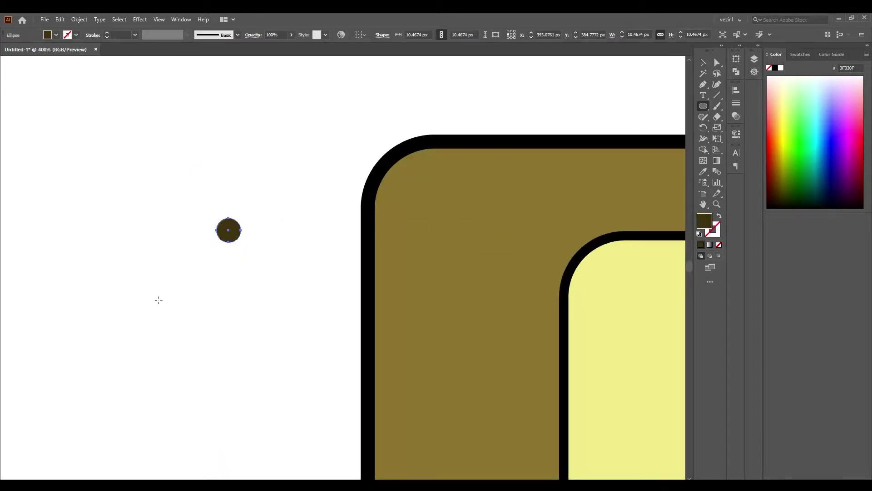
alt+scroll(237, 195, up, 1)
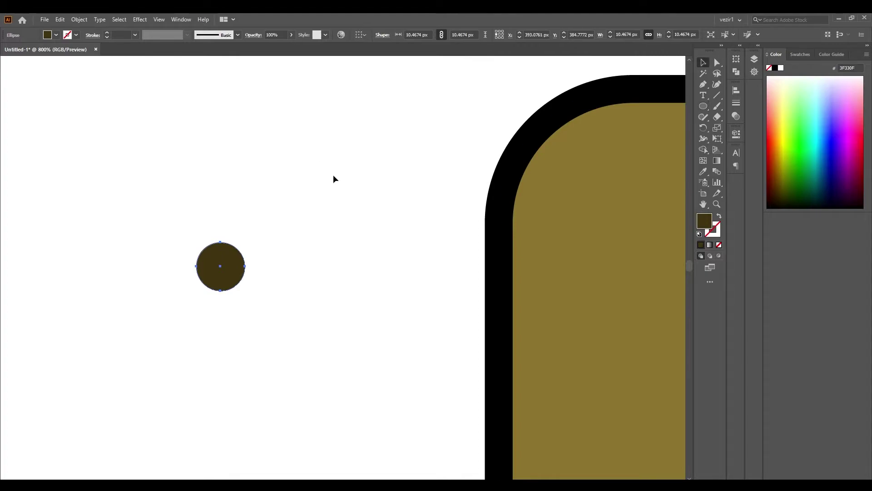
key(ctrl+shift+a)
Draw two crossing black 0.25 pt diagonal lines over the circle
click(717, 95)
alt+scroll(208, 251, up, 3)
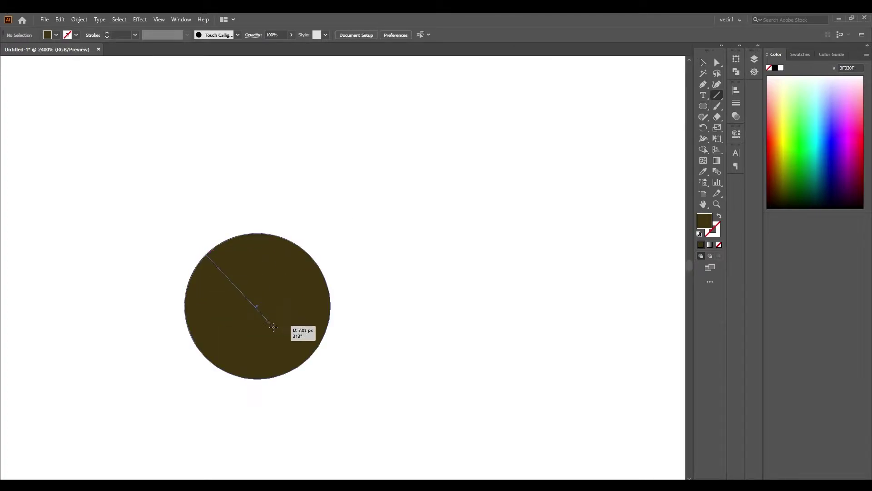
drag(274, 327, 307, 359)
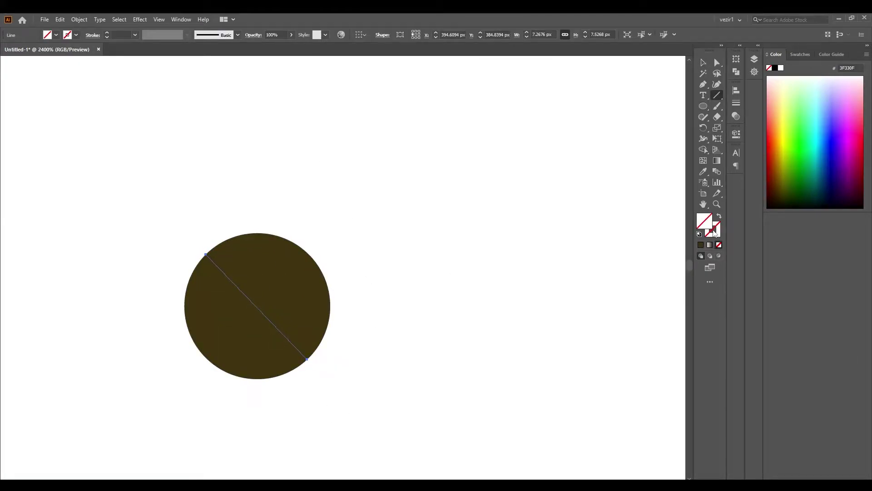
click(76, 35)
click(14, 88)
click(134, 35)
click(138, 45)
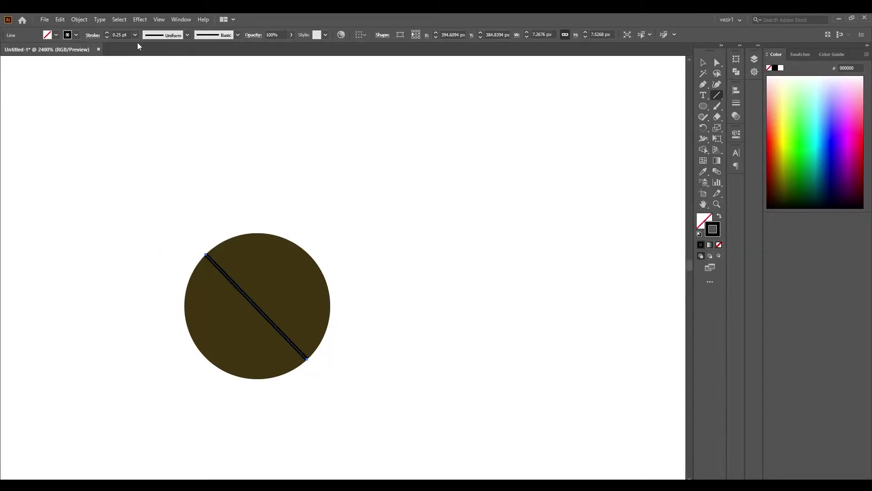
drag(309, 256, 206, 358)
Apply a tapered width profile to both lines, forming a pointed X
key(v)
click(232, 280)
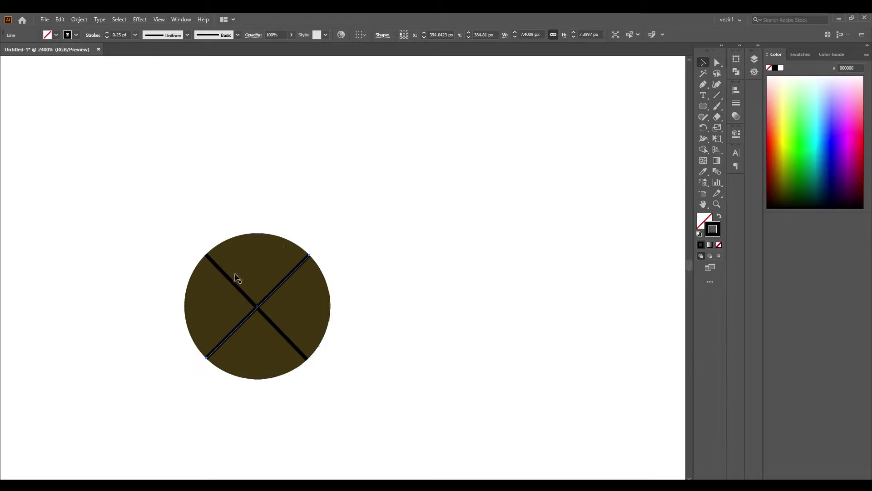
shift+click(277, 288)
click(188, 35)
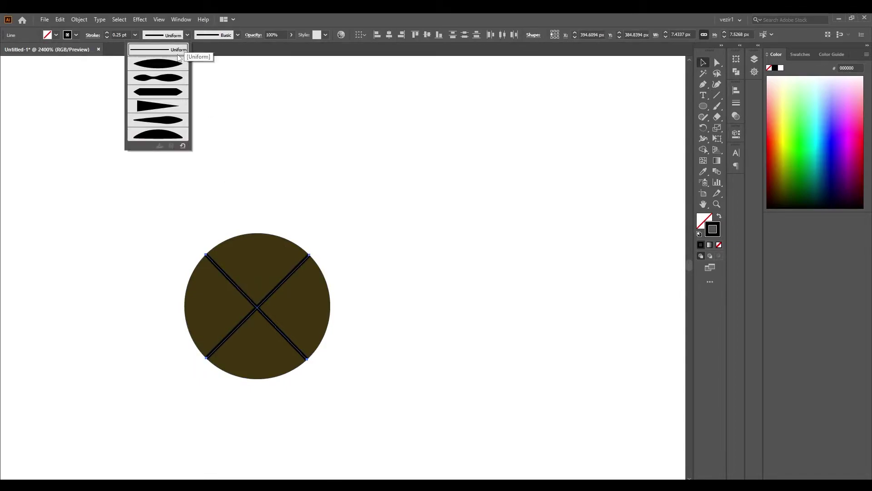
click(140, 72)
click(650, 120)
Move the screw onto the body's top-left corner and resize it to 35 px square
scroll(182, 359, down, 2)
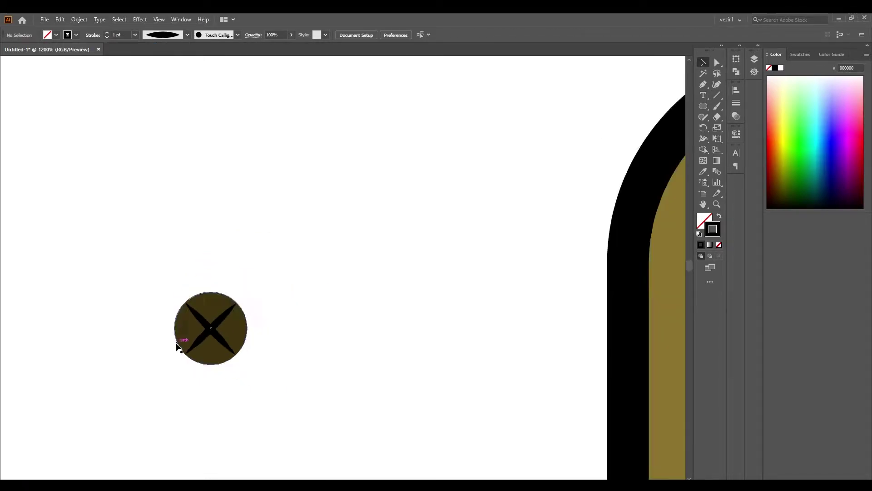
scroll(140, 381, down, 1)
scroll(262, 339, down, 1)
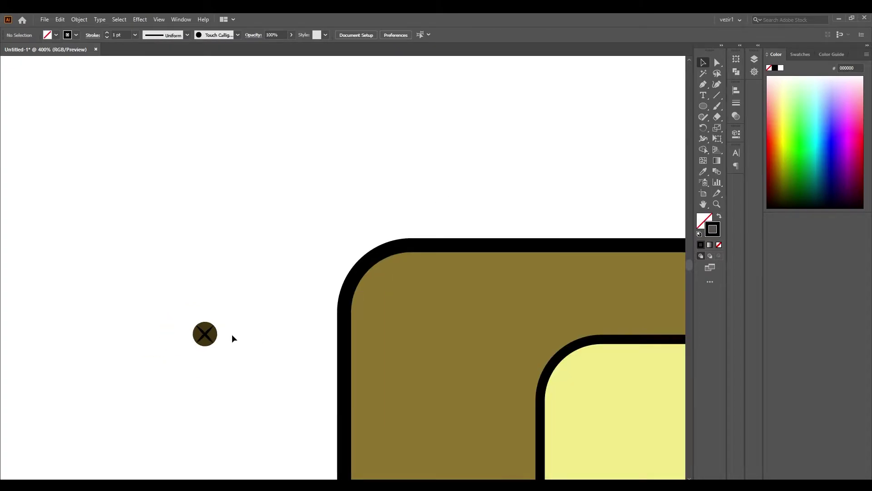
drag(210, 336, 419, 304)
key(ctrl+0)
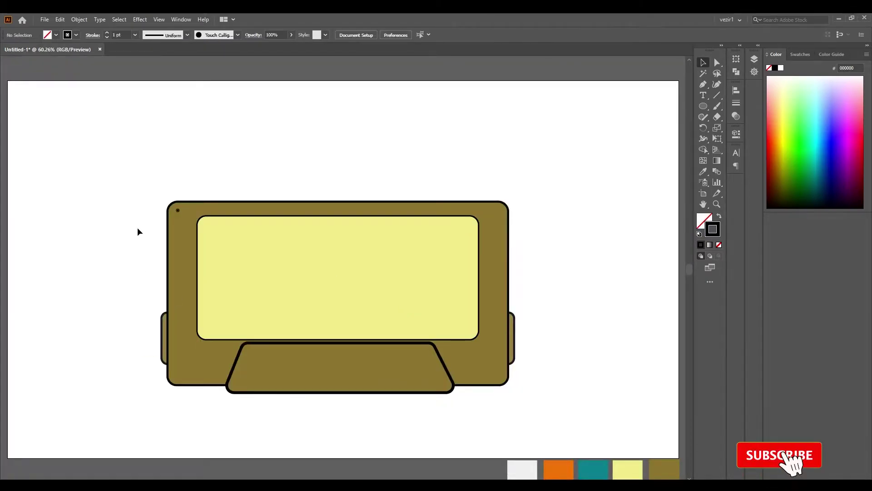
click(549, 33)
click(549, 33)
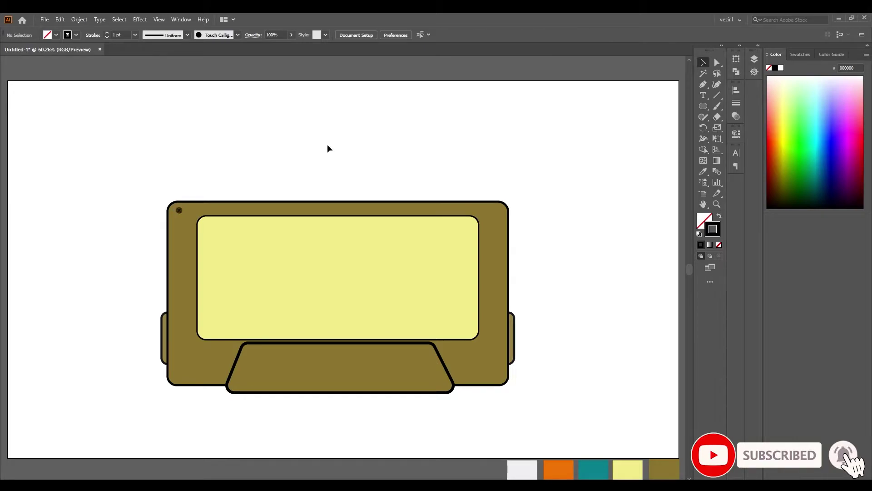
click(549, 33)
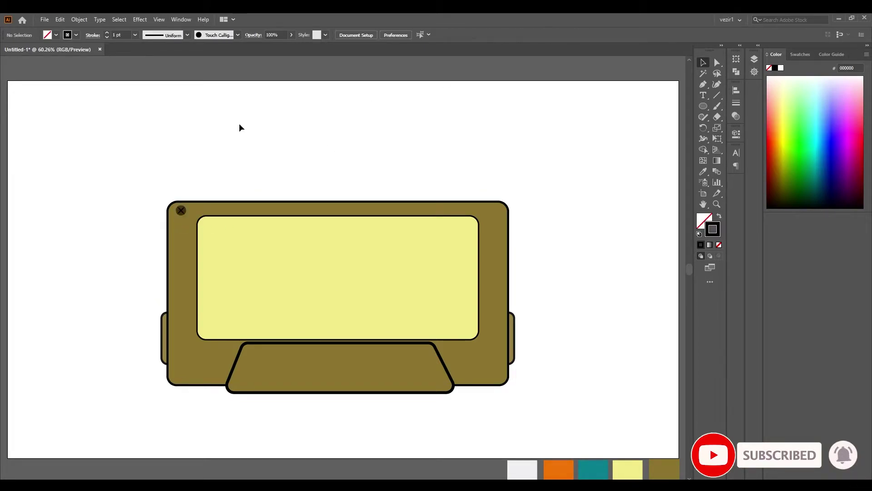
click(548, 33)
click(548, 35)
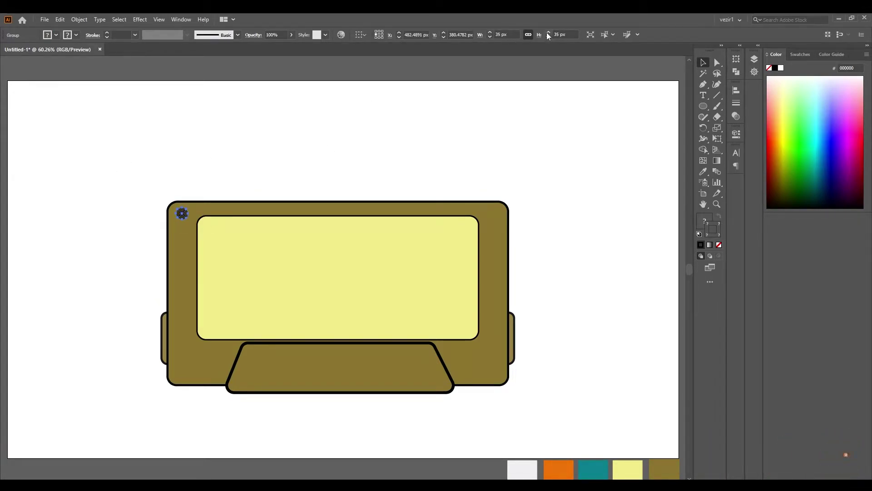
Copy the screw to the bottom-left, then both left screws to the right corners
drag(182, 213, 183, 367)
shift+click(182, 214)
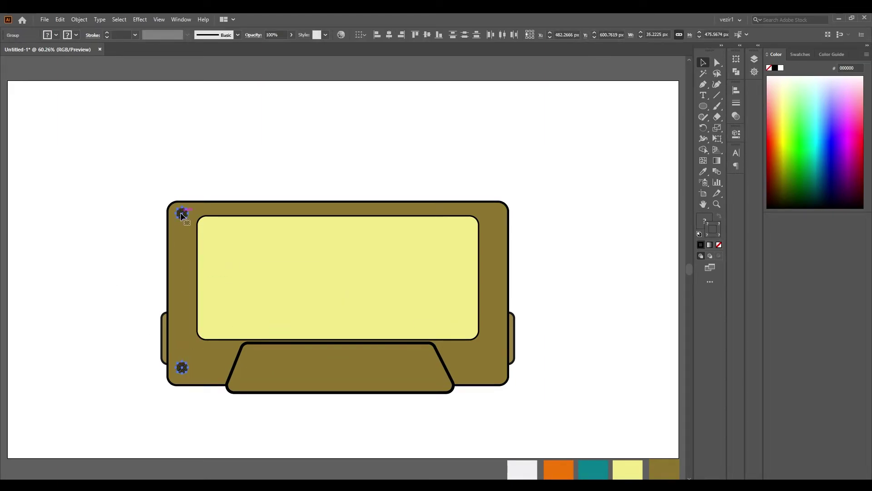
drag(182, 215, 496, 216)
click(577, 224)
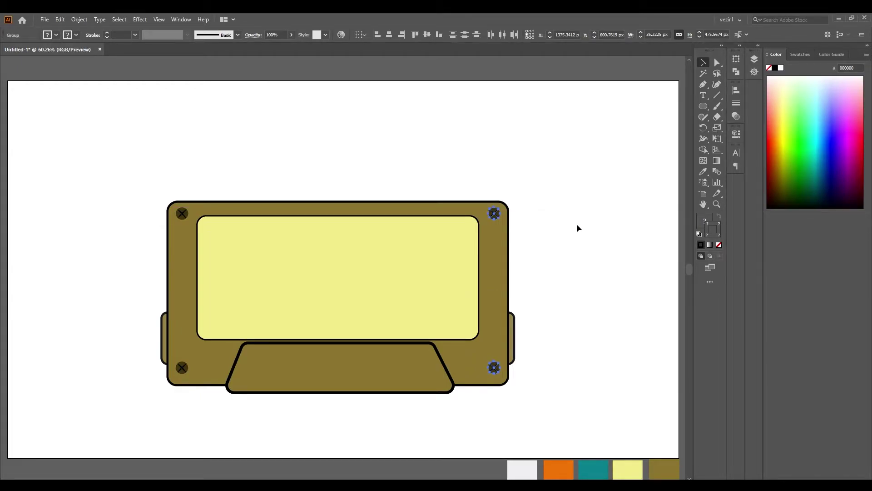
click(704, 106)
click(745, 103)
Draw a rectangle in the label with a 5 pt black outline and round it into a pill
mouse_move(252, 250)
mouse_down()
mouse_move(428, 298)
mouse_move(428, 312)
mouse_up()
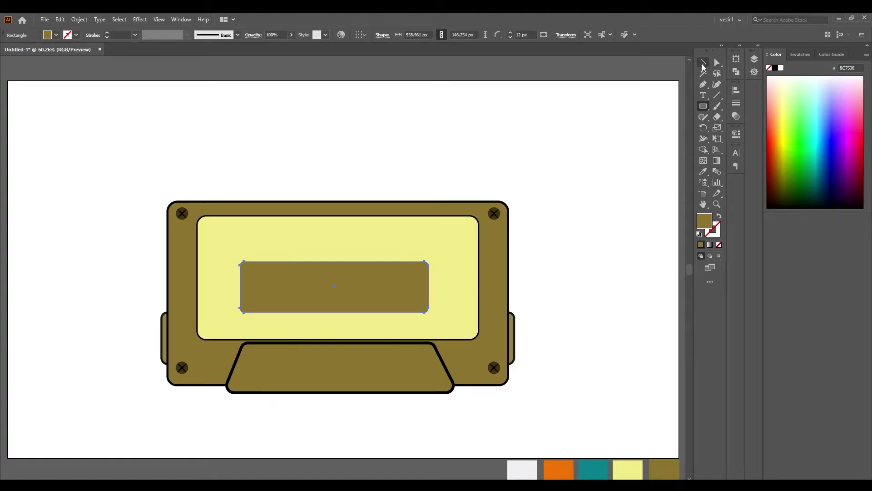
click(76, 35)
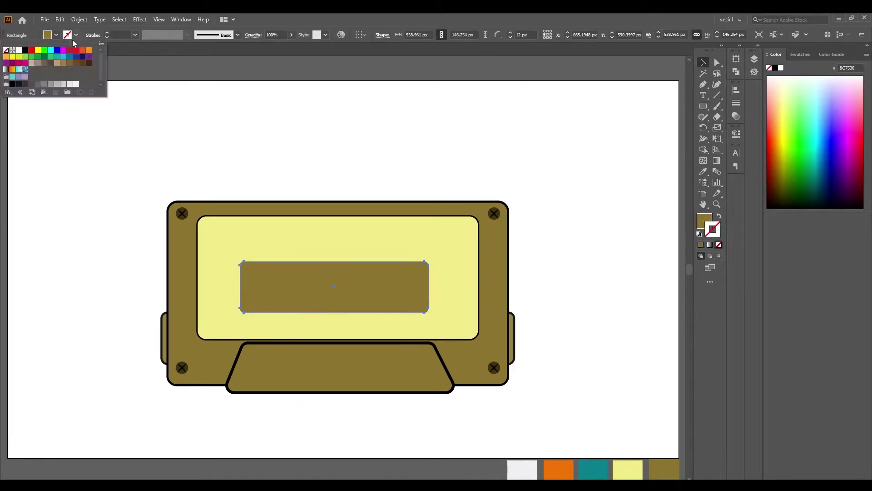
click(135, 35)
click(146, 116)
key(a)
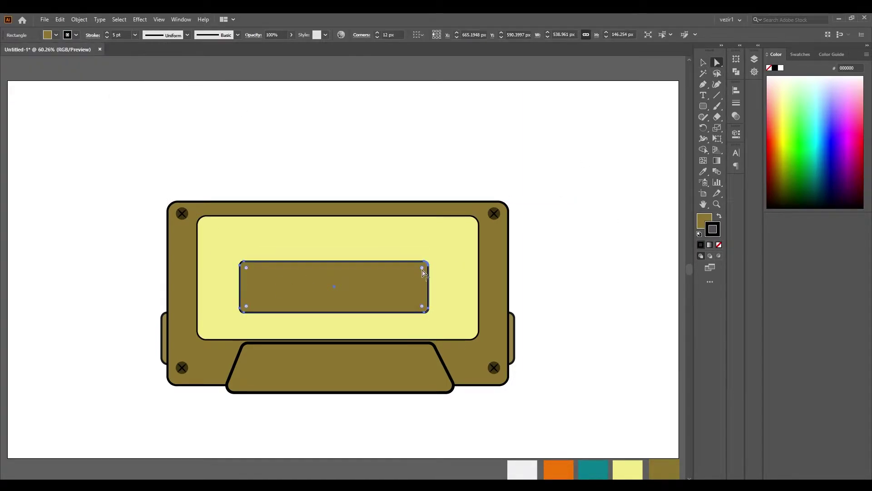
drag(420, 270, 384, 278)
Add two white reel circles at the pill's ends and align them
key(l)
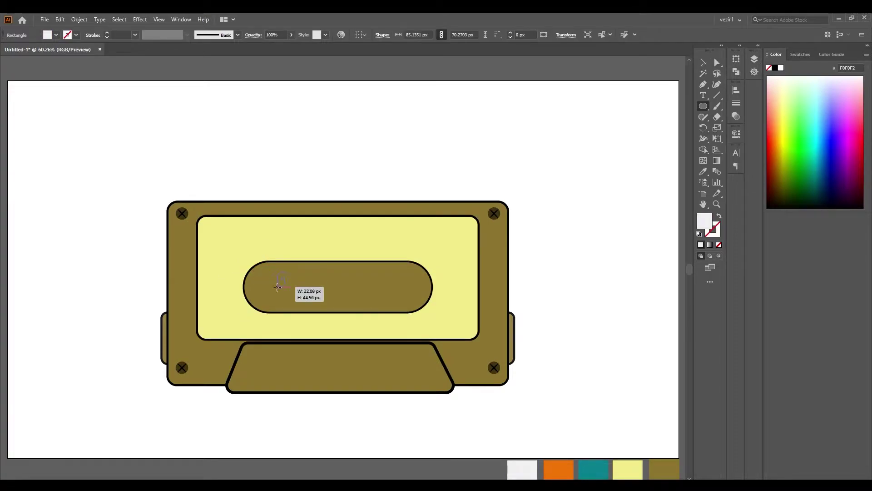
drag(278, 287, 289, 305)
key(v)
drag(275, 275, 406, 284)
shift+click(274, 280)
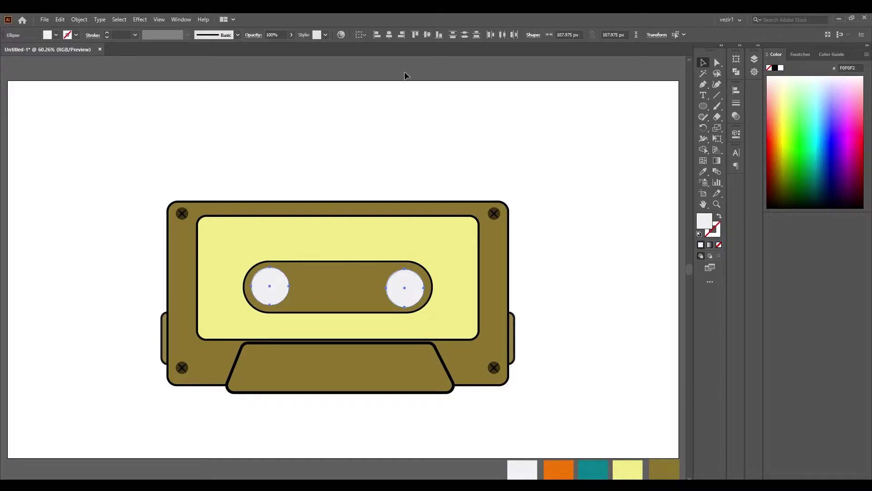
click(425, 36)
key(ctrl+shift+a)
Draw a white rounded rectangle between the reels with a 6 pt black outline
key(m)
mouse_move(296, 268)
mouse_down()
mouse_move(378, 305)
mouse_move(366, 279)
mouse_up()
key(a)
click(134, 35)
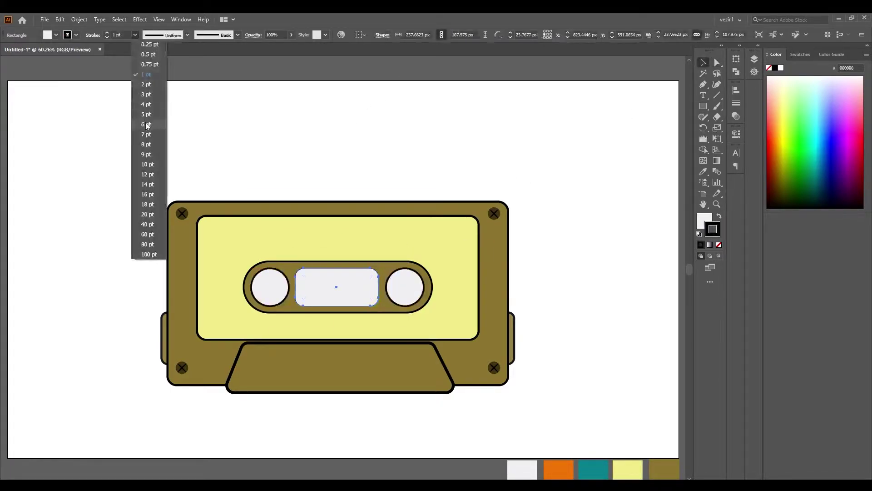
click(145, 104)
click(98, 130)
key(v)
scroll(273, 292, up, 10)
Draw a small black, strokeless tick mark at the top of the left reel
scroll(272, 292, left, 2)
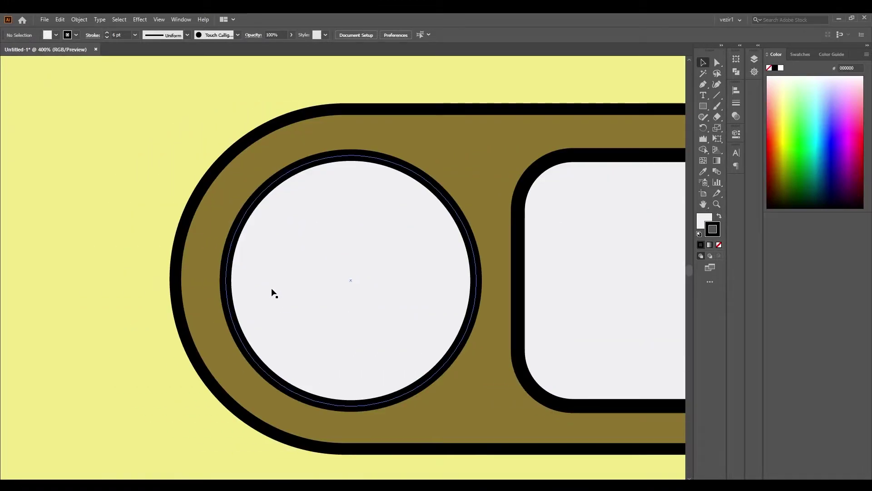
click(703, 106)
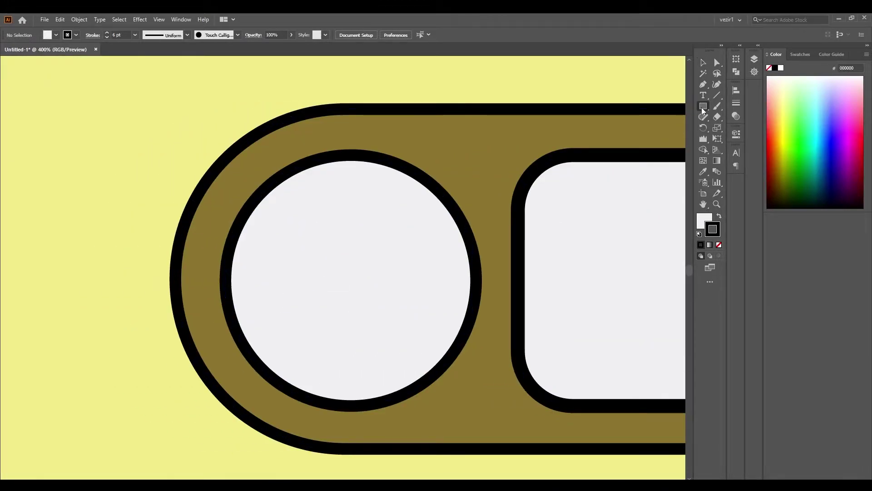
click(719, 244)
click(705, 220)
click(775, 68)
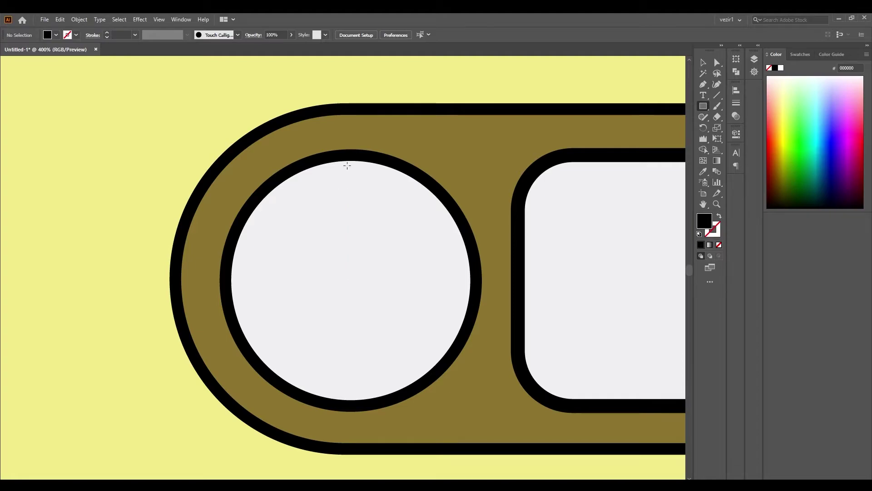
drag(350, 162, 356, 189)
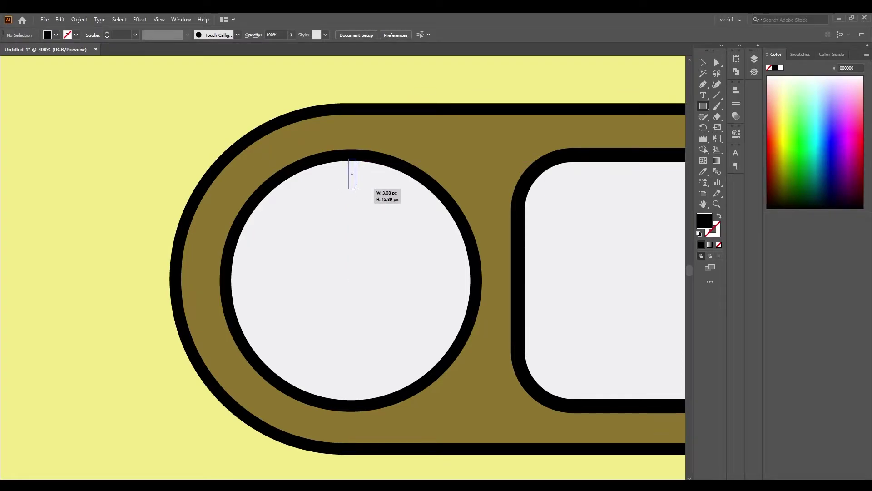
Rotate-copy the tick by 45° around the reel centre to make eight ticks
key(r)
click(350, 280)
drag(355, 225, 380, 252)
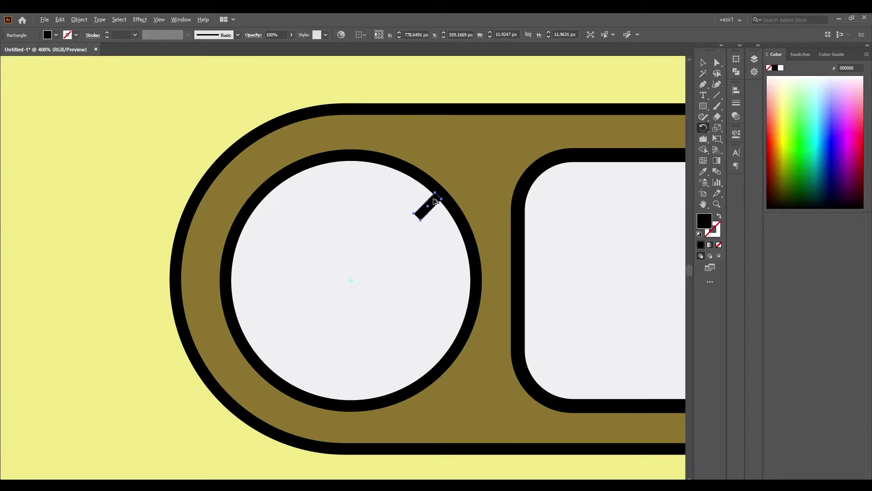
drag(434, 201, 352, 174)
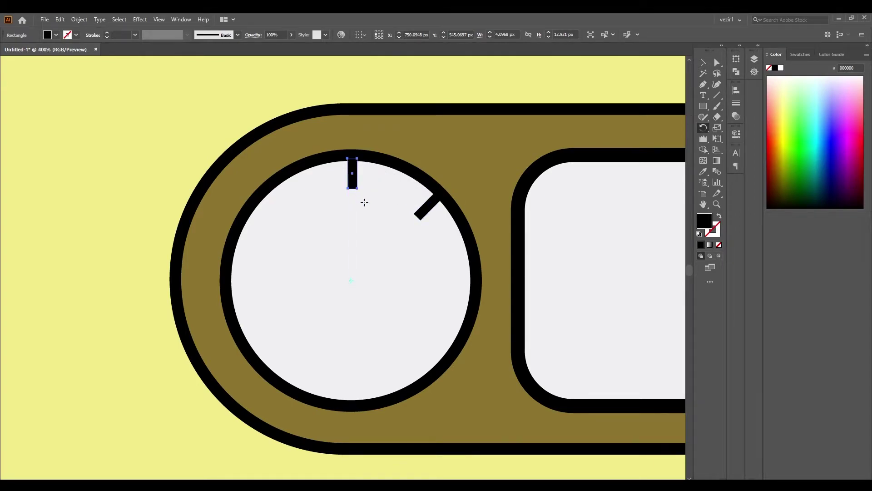
key(ctrl+d)
key(ctrl+d)
key(ctrl+d)
key(ctrl+d)
key(ctrl+d)
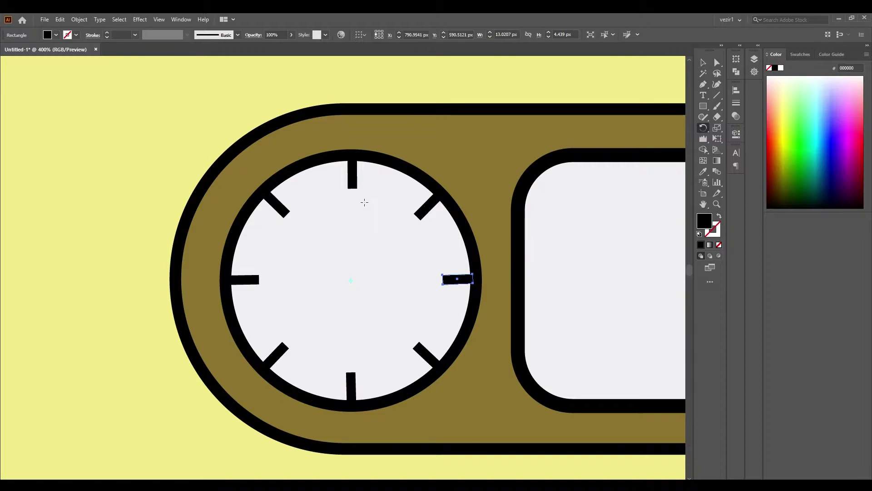
Select the outer rounded shape and zoom out to view the whole cassette
click(704, 63)
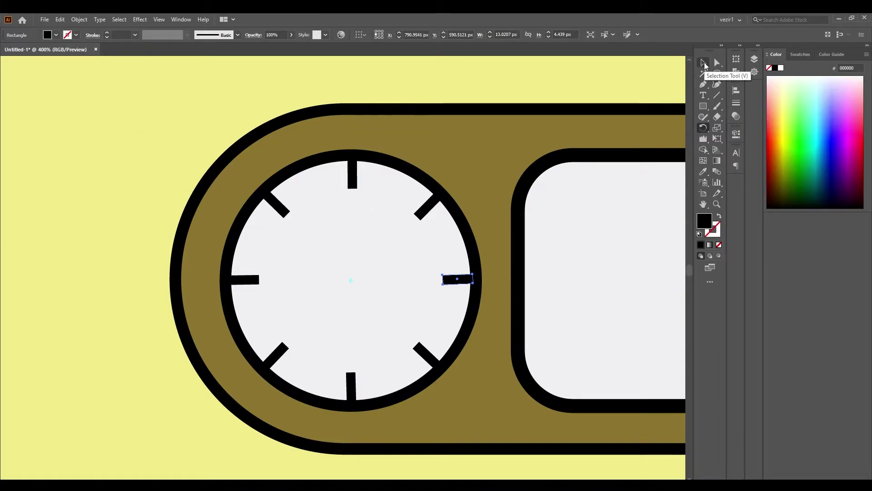
click(417, 124)
scroll(417, 124, right, 1)
key(ctrl+minus)
key(ctrl+minus)
key(ctrl+minus)
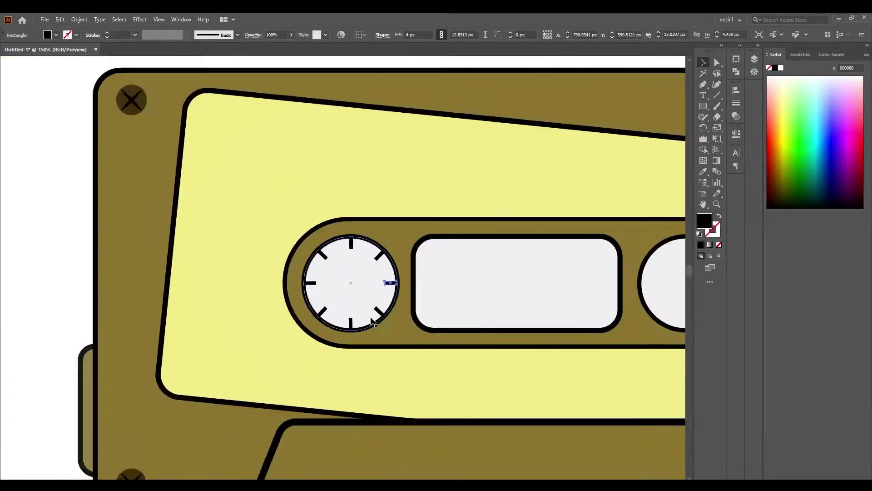
key(ctrl+minus)
key(ctrl+minus)
key(ctrl+minus)
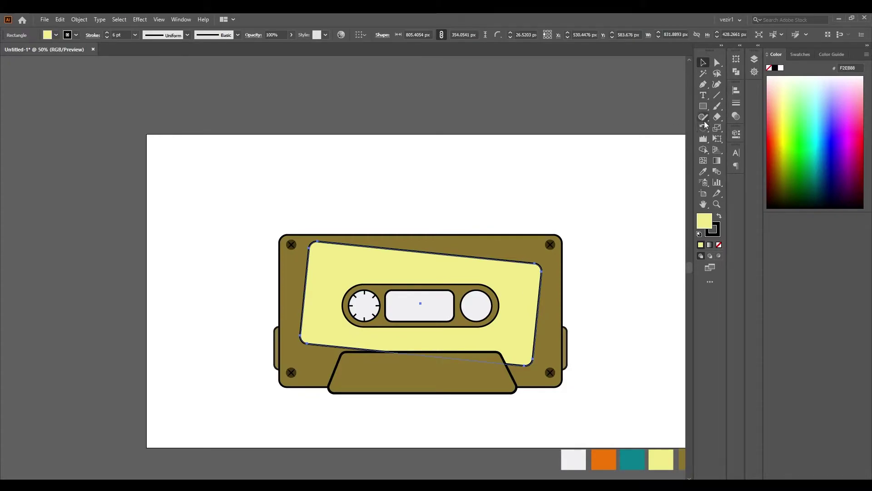
Rotate the tilted yellow label so it sits level, then zoom in on the left reel
click(703, 127)
drag(618, 288, 616, 279)
key(v)
key(ctrl+shift+a)
scroll(368, 307, up, 6)
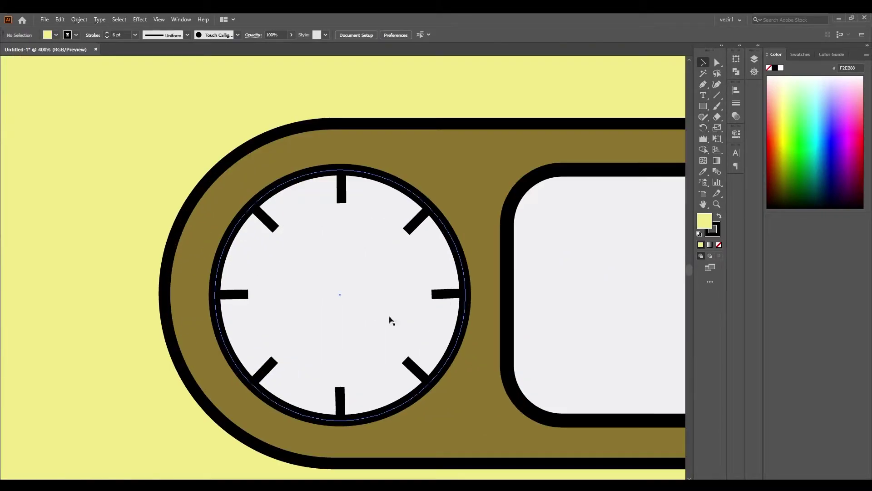
Give the left reel's eight ticks a 14 px height and a black 4 pt outline
click(607, 34)
key(Return)
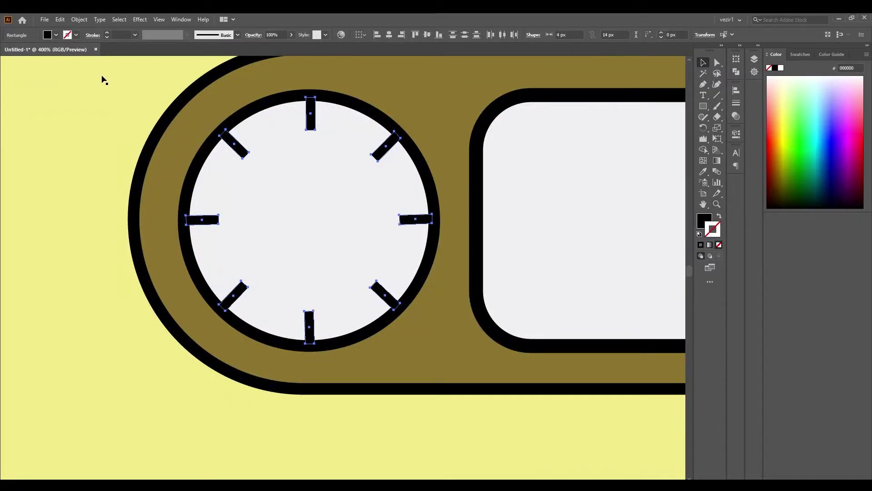
click(56, 35)
click(135, 37)
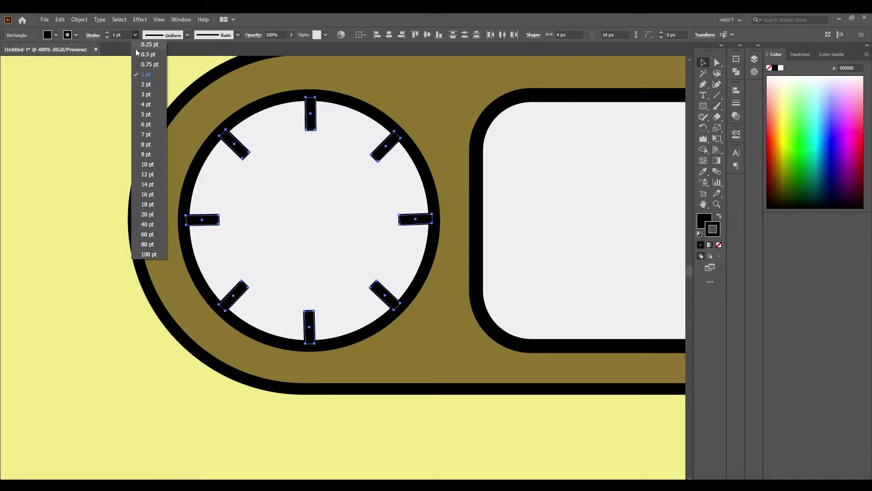
click(142, 87)
click(135, 37)
click(138, 96)
click(135, 36)
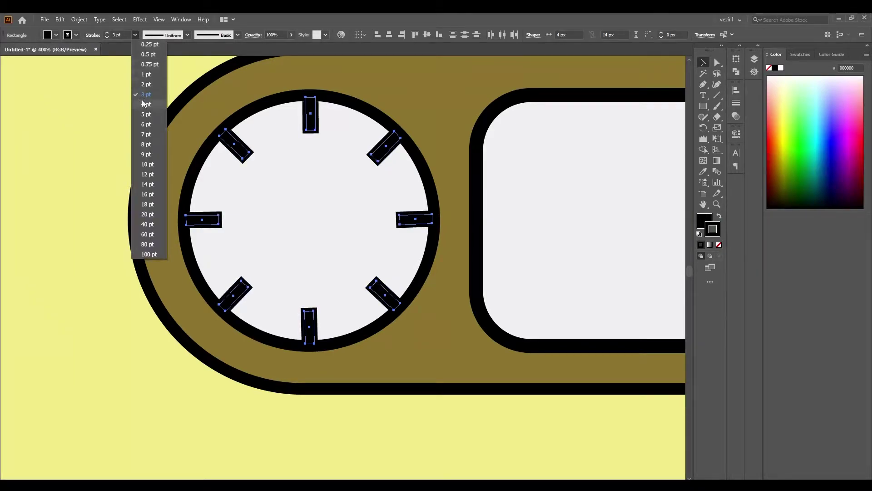
Select all the ticks with the left reel circle and group them with Ctrl+G
click(140, 125)
click(78, 128)
click(203, 220)
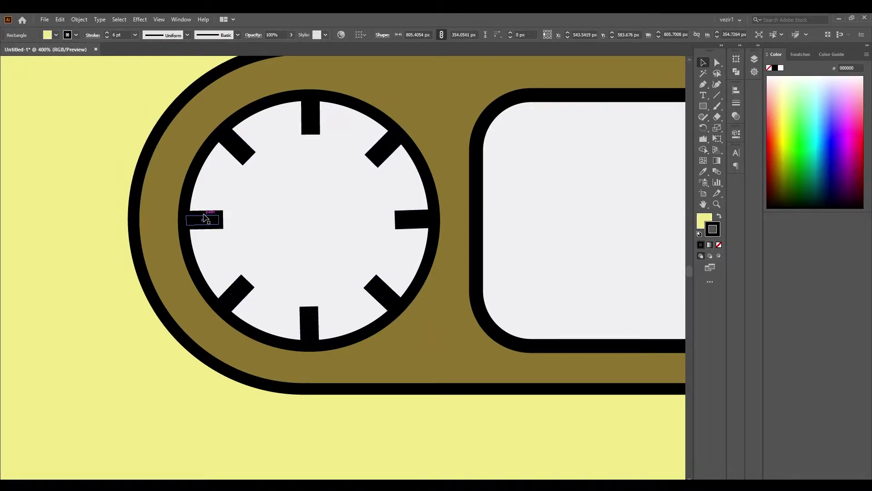
shift+click(230, 147)
shift+click(311, 116)
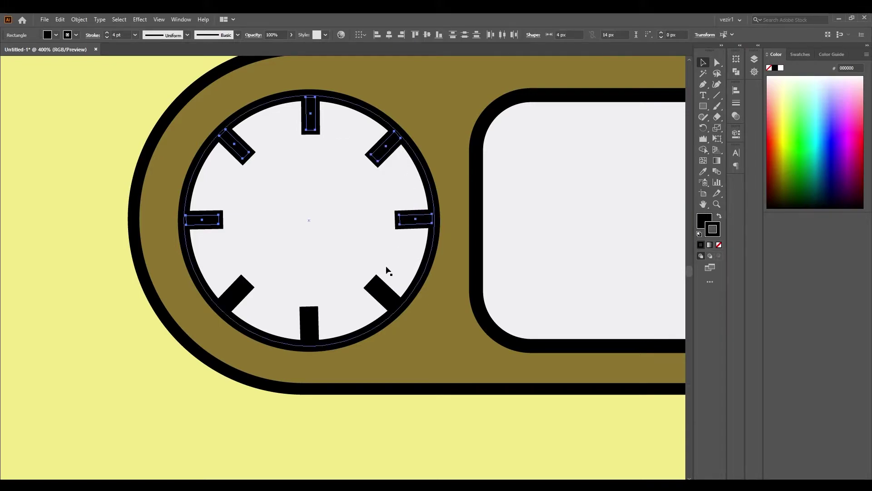
shift+click(251, 291)
key(ctrl+g)
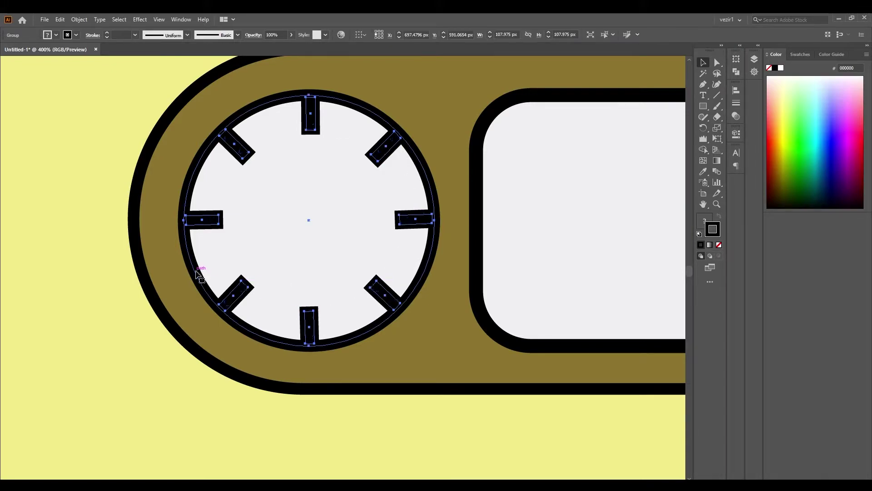
scroll(223, 313, down, 3)
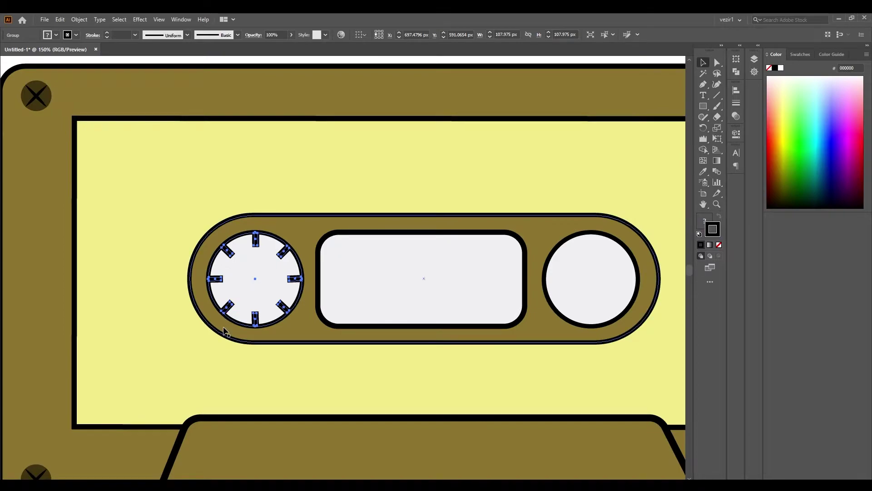
Replace the plain right circle with a copy of the ticked left reel group
click(552, 271)
key(Delete)
click(258, 245)
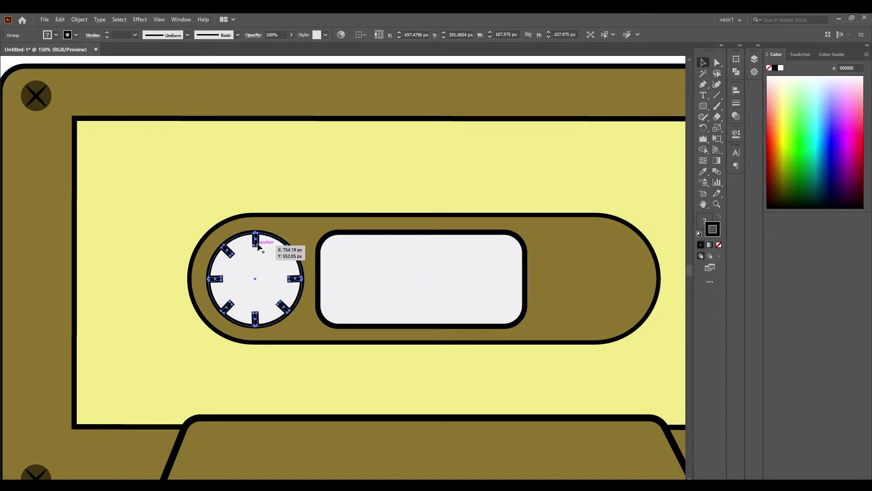
drag(258, 245, 592, 248)
Round the yellow label's corners using the Direct Selection corner widgets
click(456, 156)
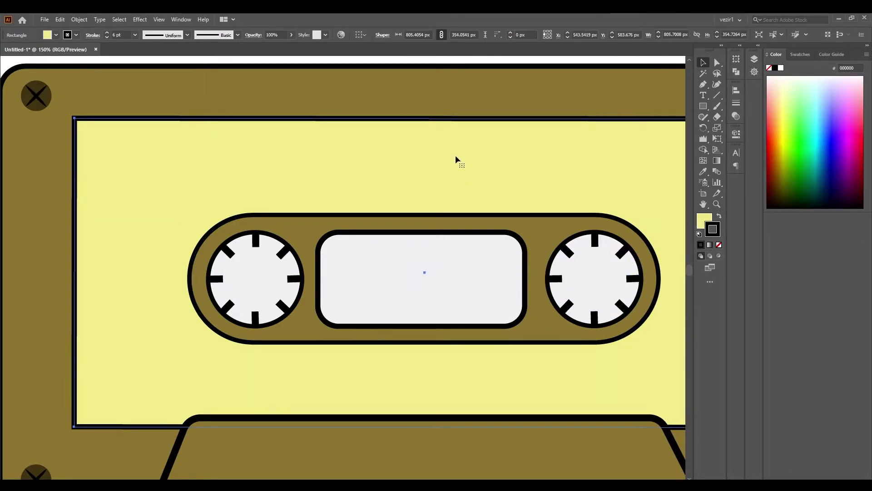
key(a)
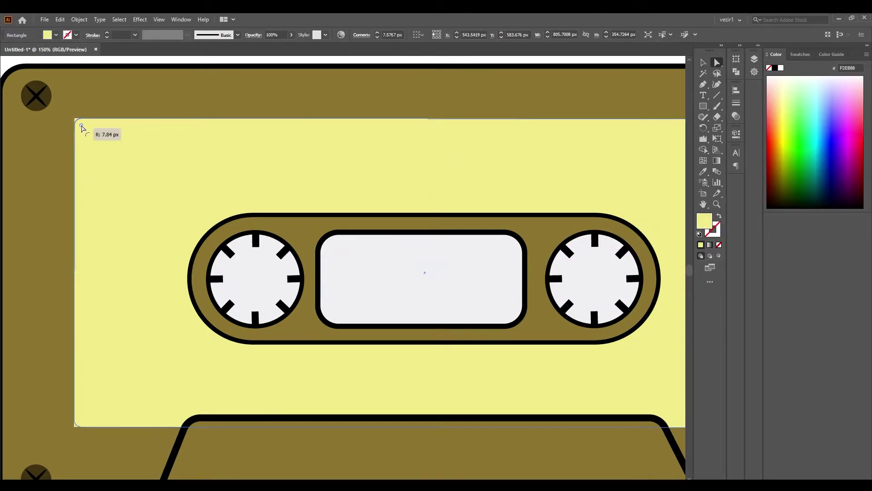
drag(82, 128, 87, 133)
click(33, 166)
scroll(33, 165, down, 1)
scroll(140, 272, down, 1)
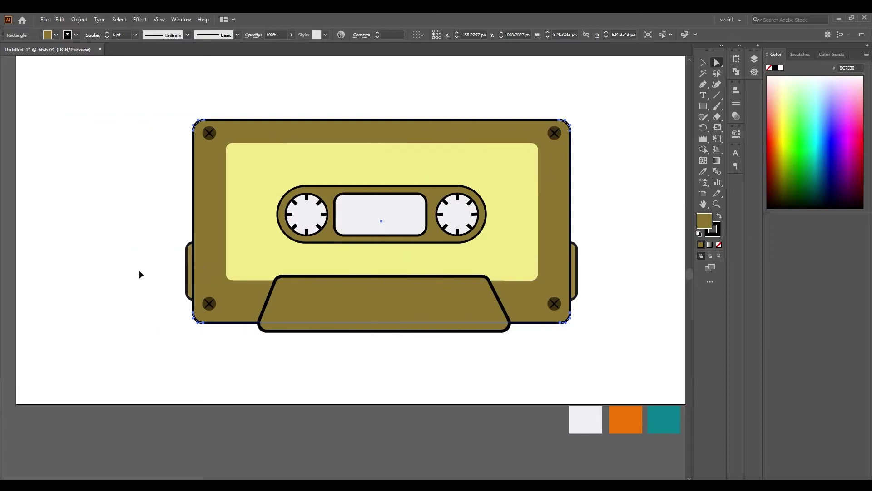
Nudge the yellow label up two arrow-key steps on the cassette body
key(v)
click(253, 191)
key(Up)
key(Up)
key(Up)
key(Up)
key(Up)
key(Up)
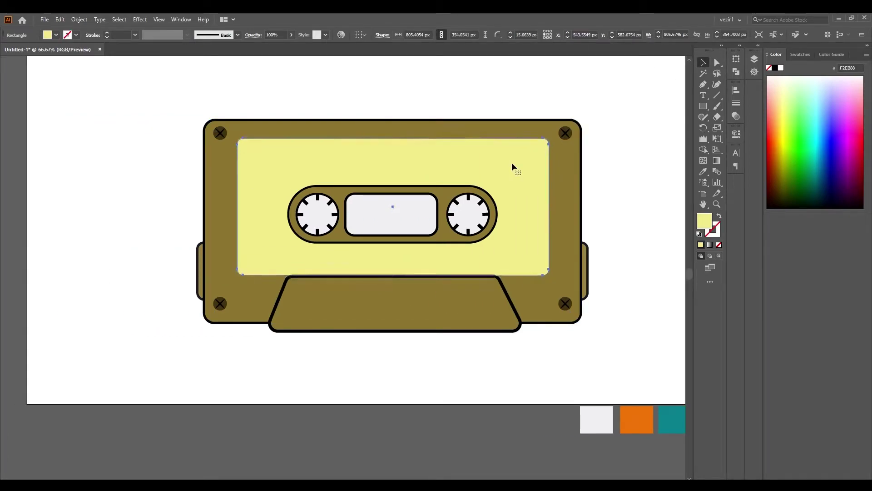
key(Up)
key(Up)
key(Up)
click(143, 283)
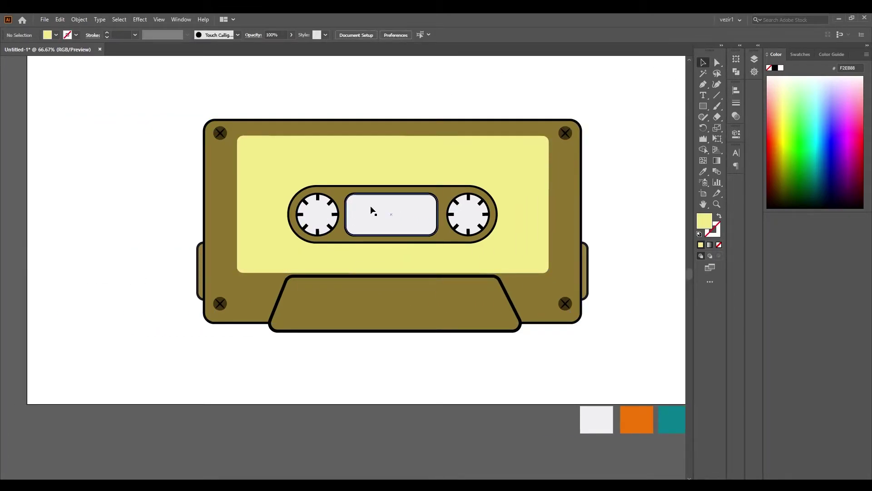
scroll(370, 208, up, 2)
Draw a dark brown circle over the tape window and give it a 3 pt tapered outline
key(l)
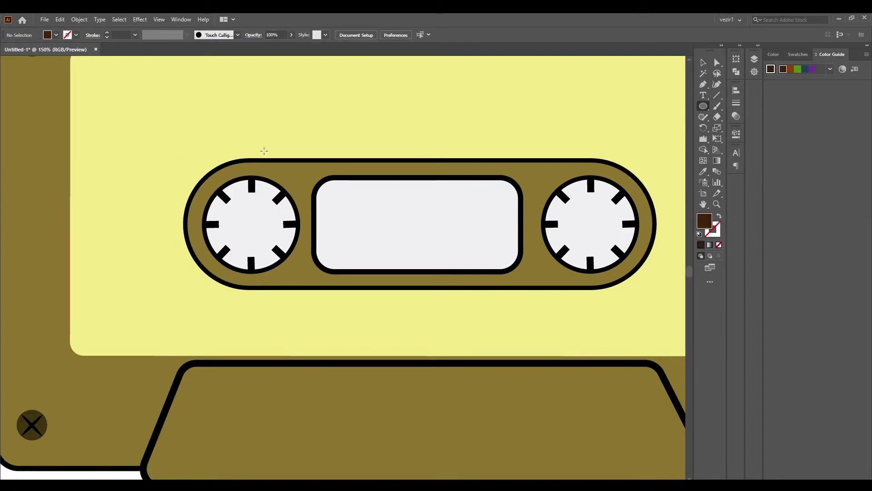
drag(320, 211, 379, 281)
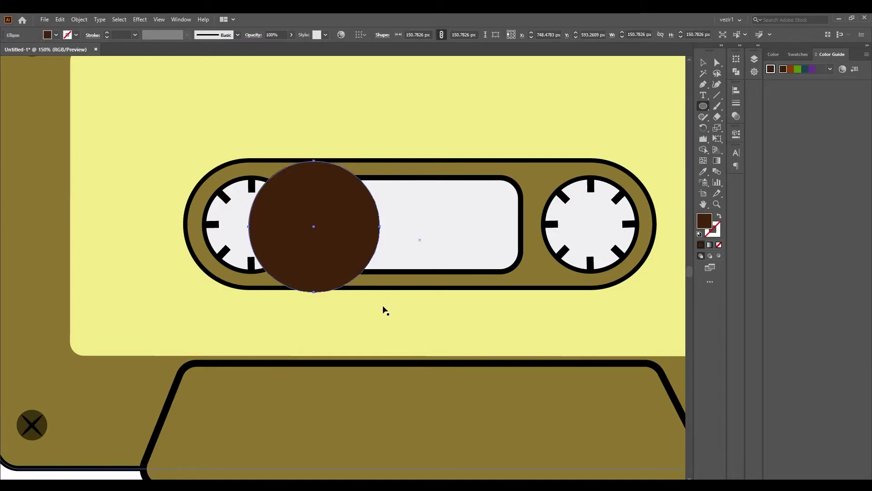
shift+click(420, 236)
key(shift+m)
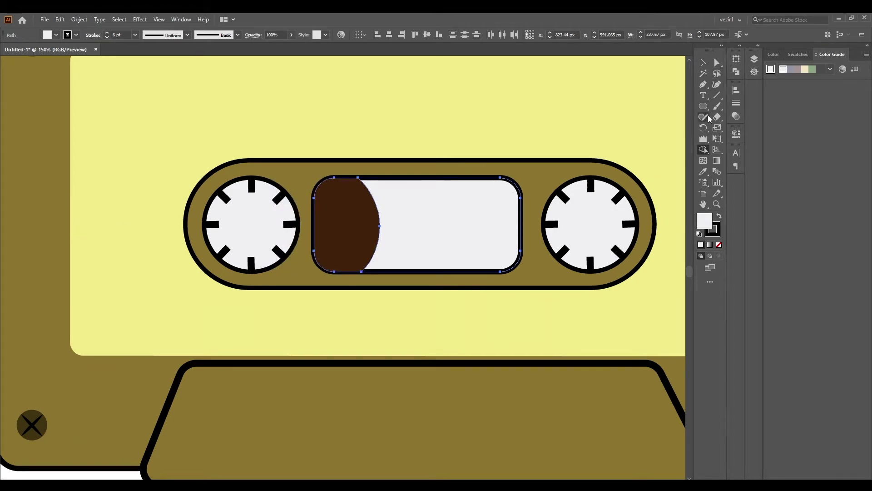
key(v)
click(187, 35)
click(172, 86)
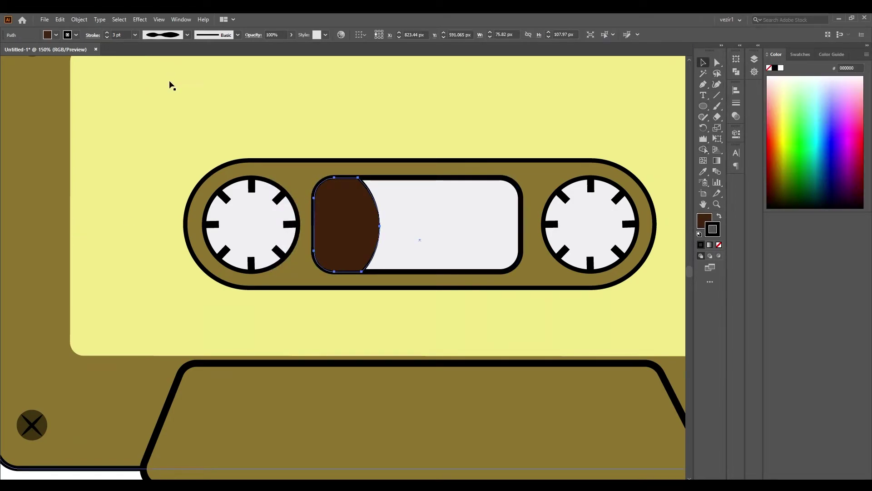
Mirror a copy of the brown shape to the window's right side, sized 142 px high
right_click(361, 217)
click(321, 395)
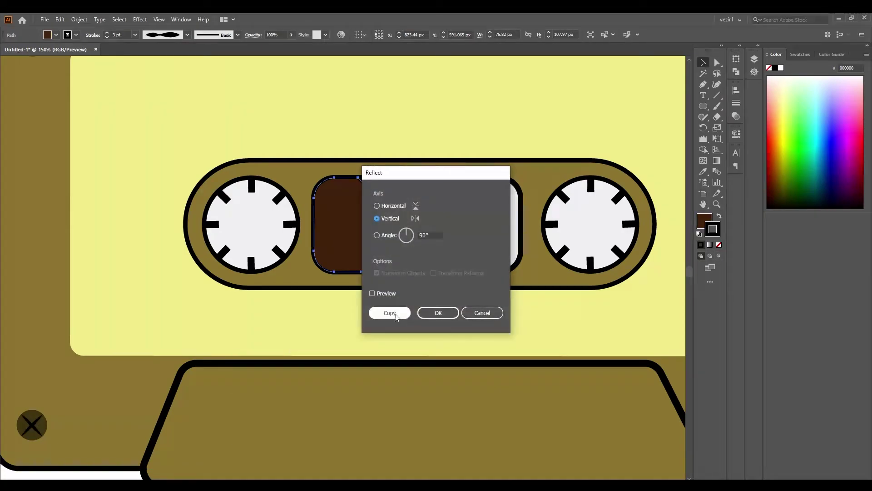
key(Return)
mouse_move(343, 227)
mouse_down()
mouse_move(490, 224)
mouse_move(483, 215)
mouse_up()
text(130)
key(Return)
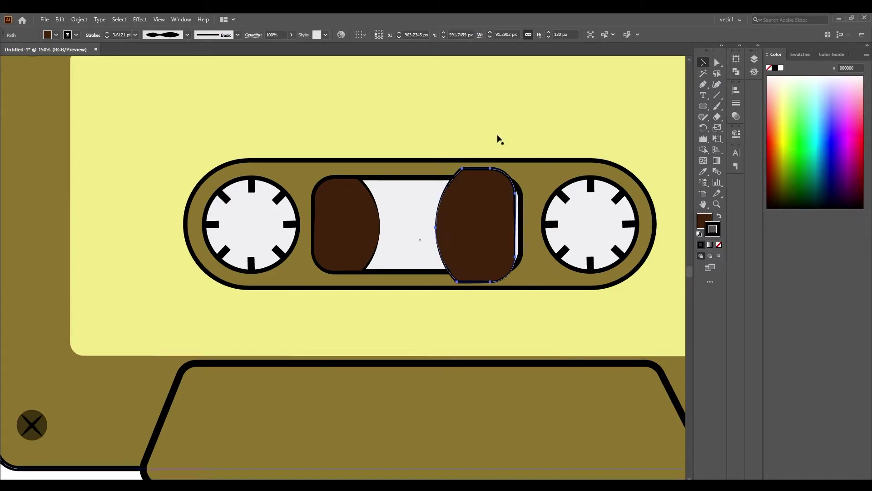
click(559, 35)
text(142)
key(Return)
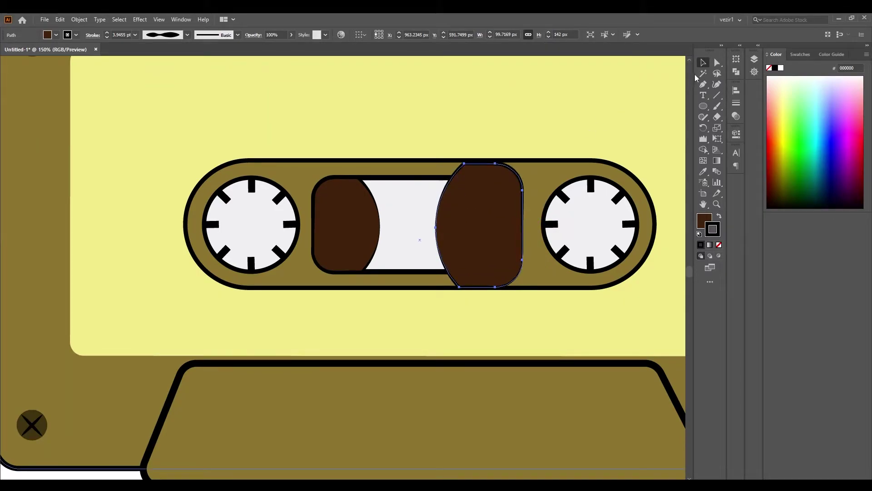
Reshape the right brown shape's left edge and upper-left curve by moving anchor points
key(a)
click(435, 228)
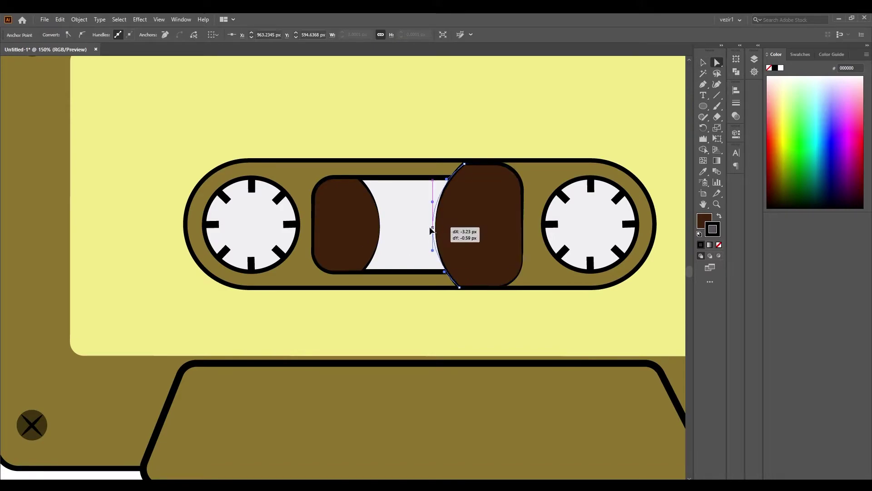
drag(435, 227, 430, 228)
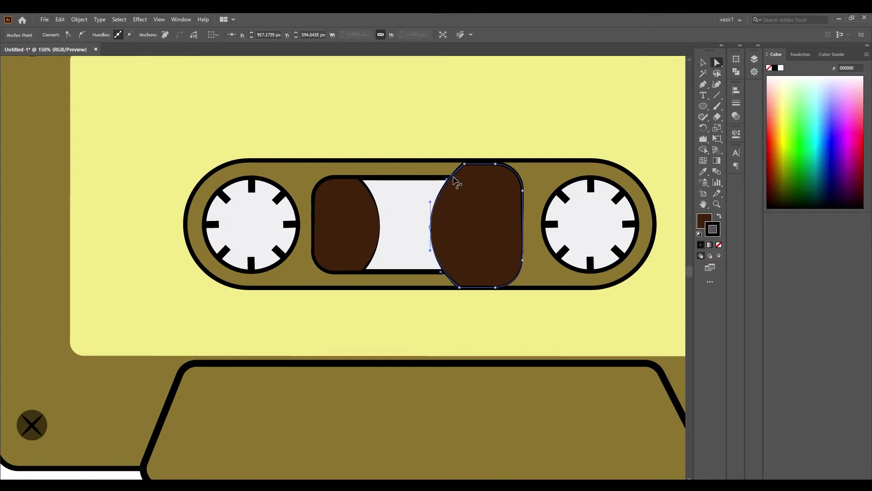
drag(448, 177, 443, 177)
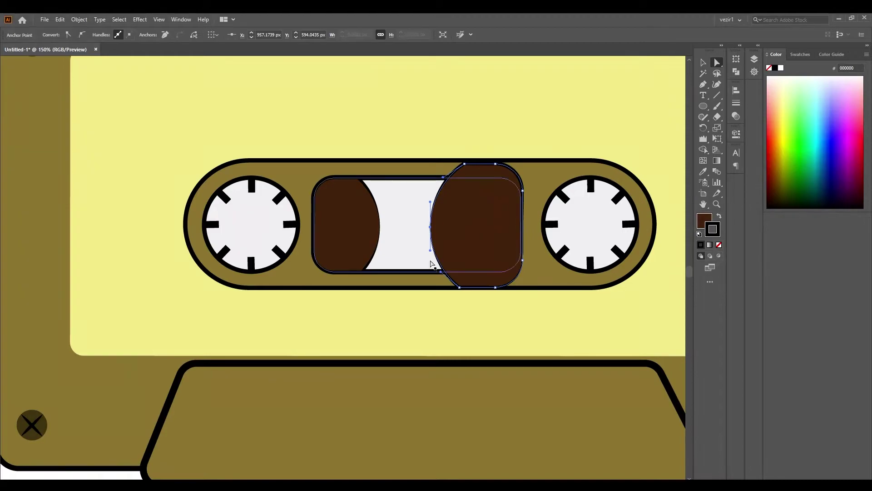
key(v)
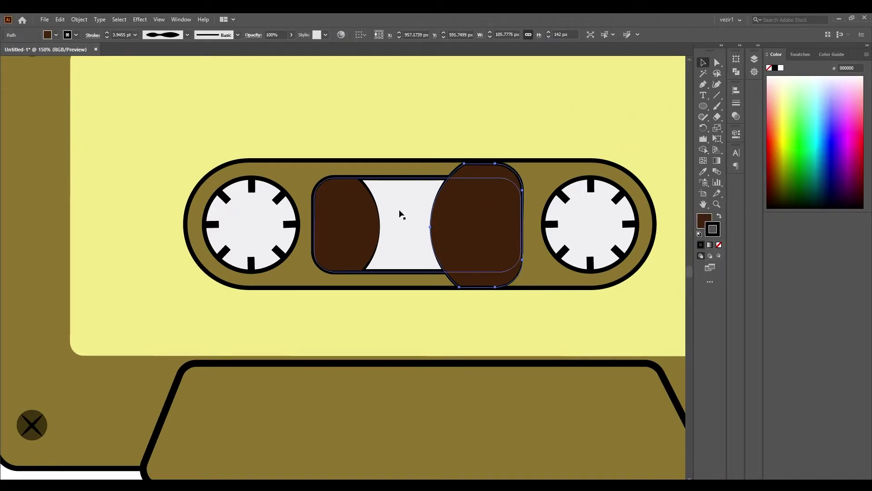
Delete the reel pieces bulging outside the tape window with the Shape Builder
shift+click(402, 214)
drag(703, 138, 724, 148)
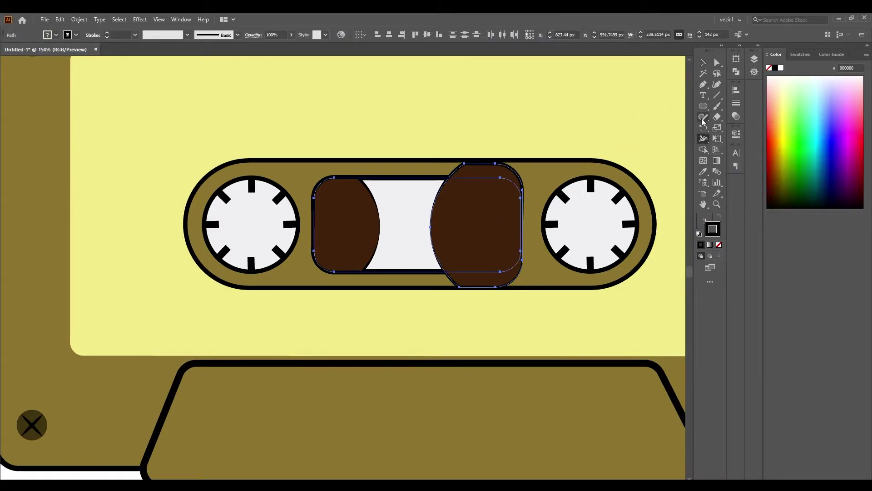
click(703, 150)
alt+click(481, 169)
alt+click(481, 281)
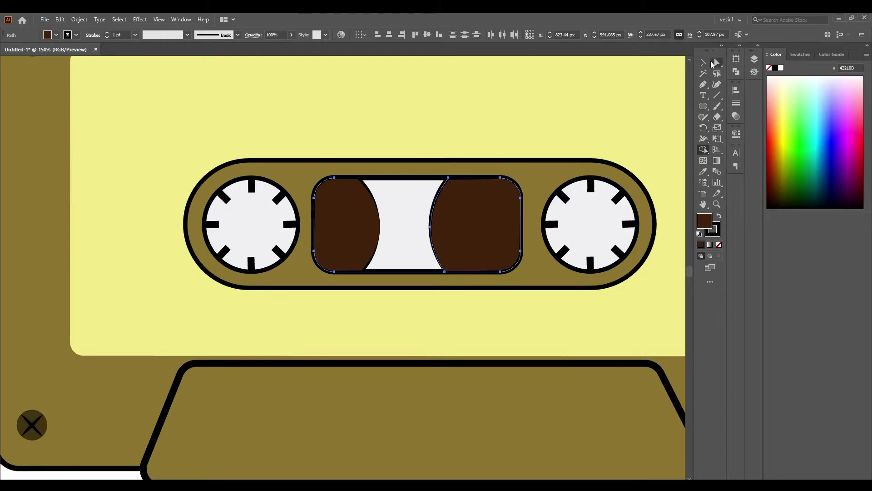
click(703, 62)
click(601, 107)
Make a copy of the window shape above it, shrink it slightly and remove its outline
key(ctrl+0)
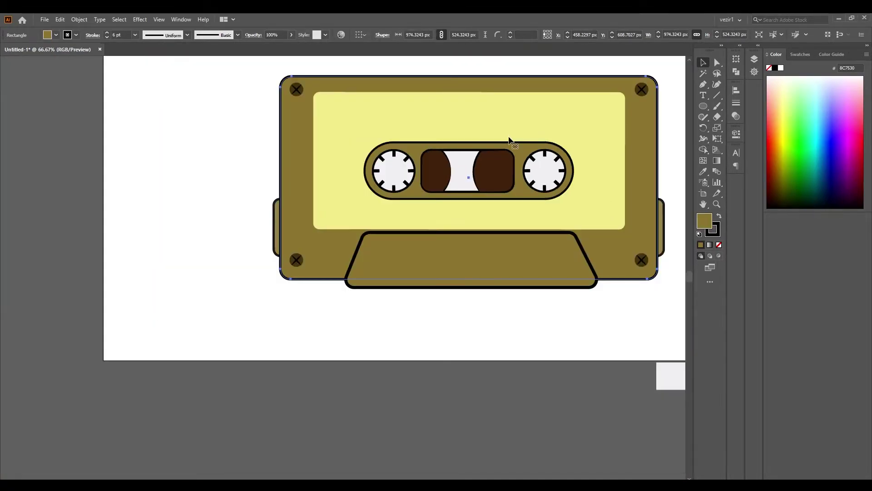
click(416, 168)
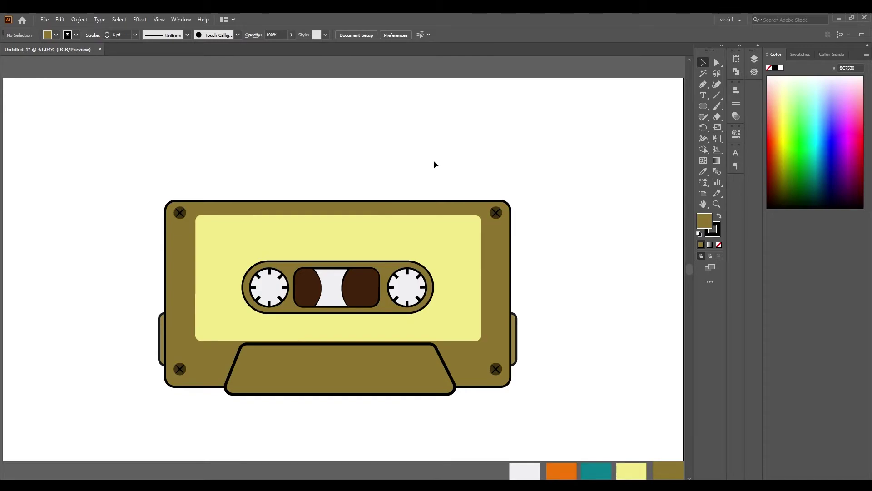
scroll(327, 298, up, 3)
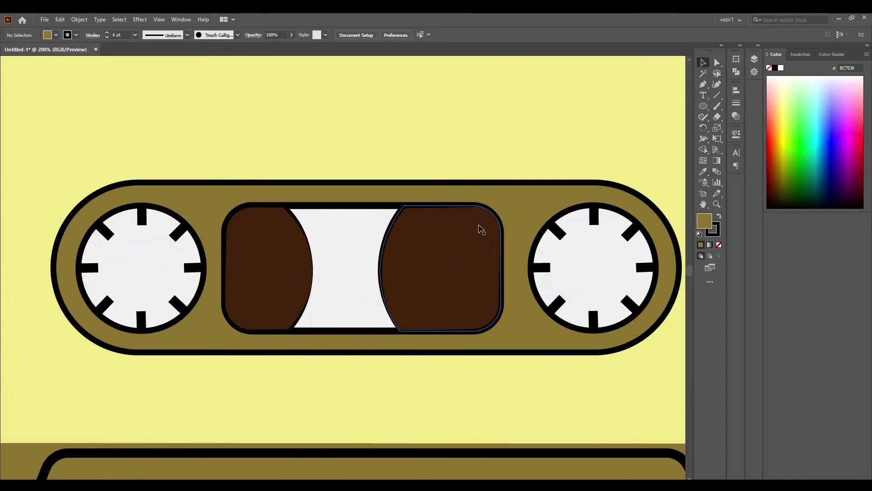
drag(379, 209, 381, 79)
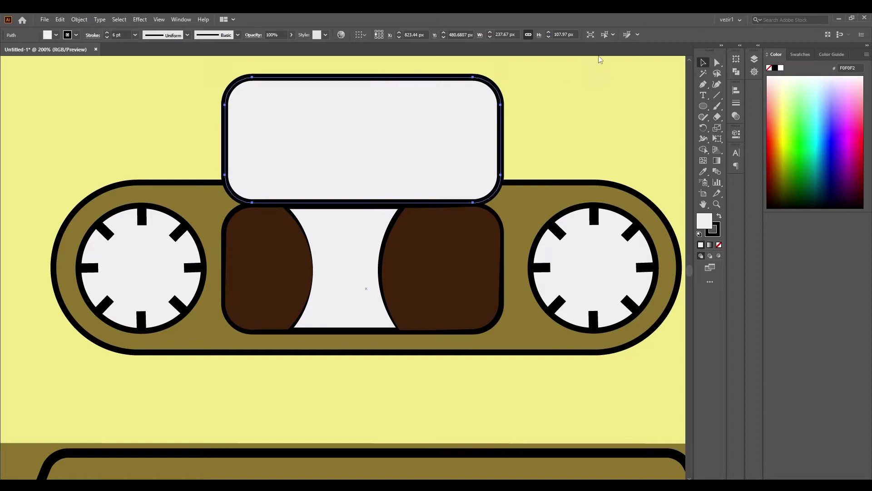
click(548, 37)
text(105)
click(720, 245)
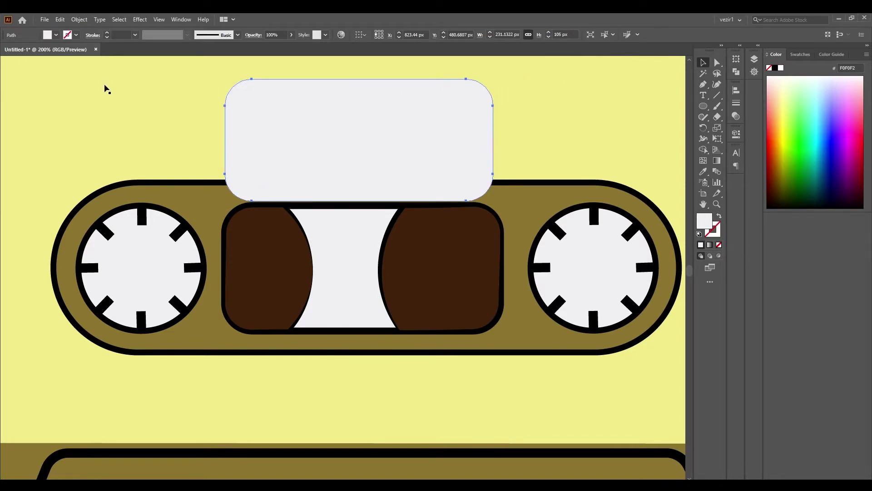
Fill the copy light grey CCCCCC, bring it to the front over the window, and lower its opacity
click(56, 35)
click(63, 84)
drag(382, 123, 387, 250)
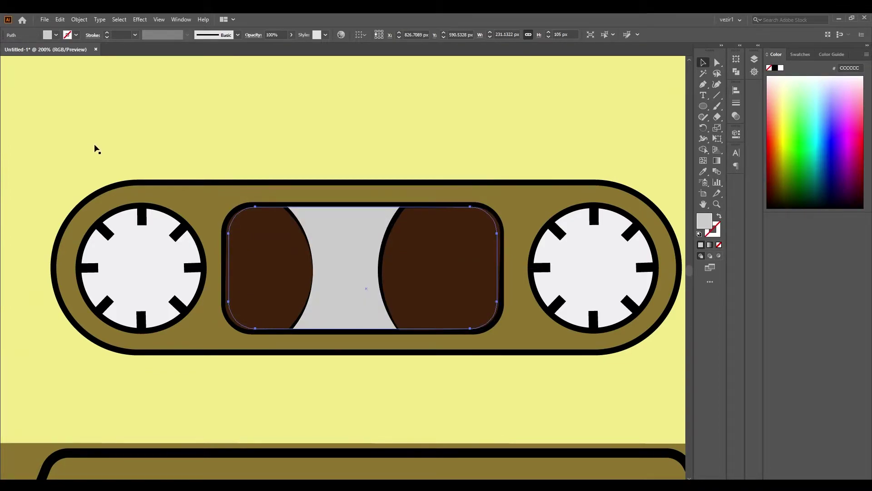
key(ctrl+shift+bracketright)
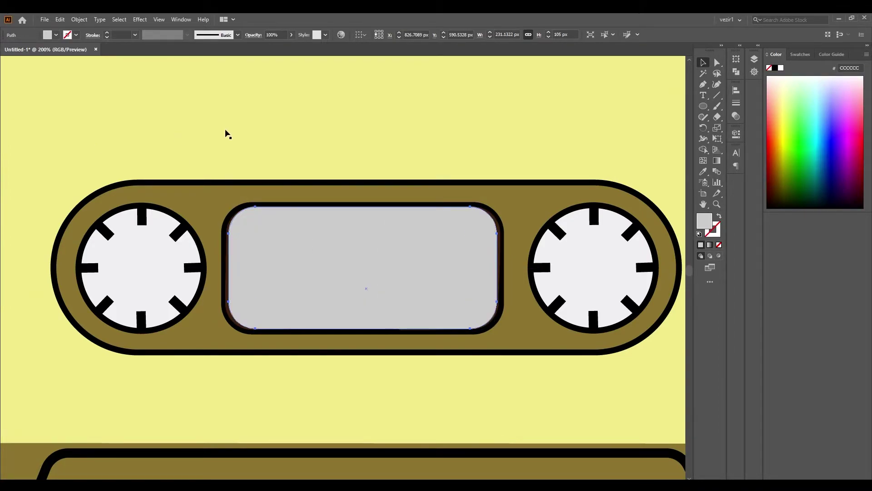
click(549, 32)
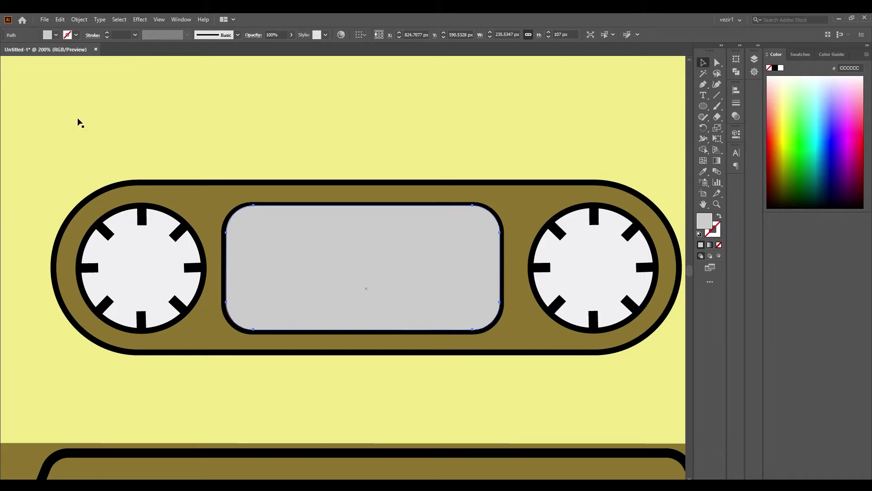
drag(277, 47, 271, 46)
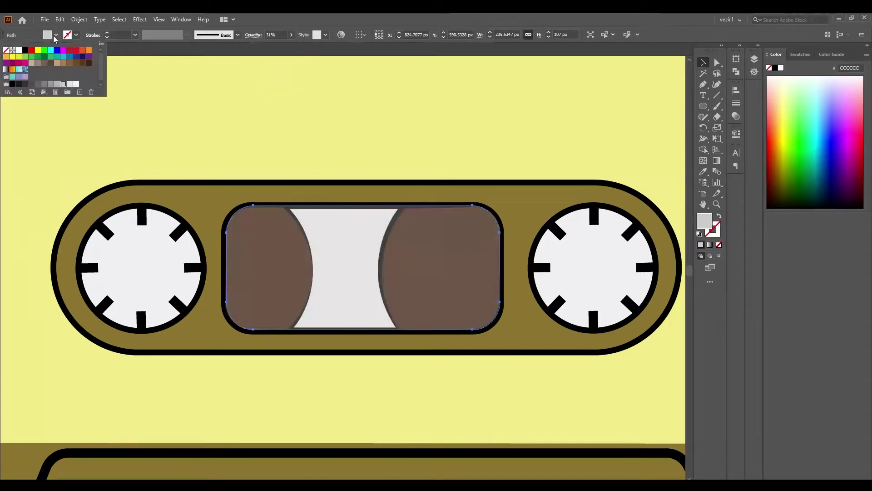
Deselect and zoom out to show the whole cassette on the artboard
key(ctrl+0)
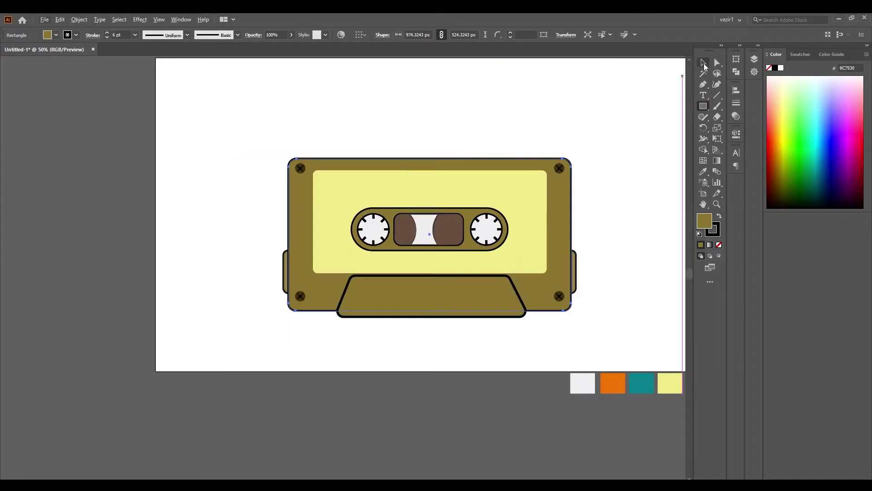
key(ctrl+shift+a)
key(ctrl+equal)
key(v)
key(ctrl+minus)
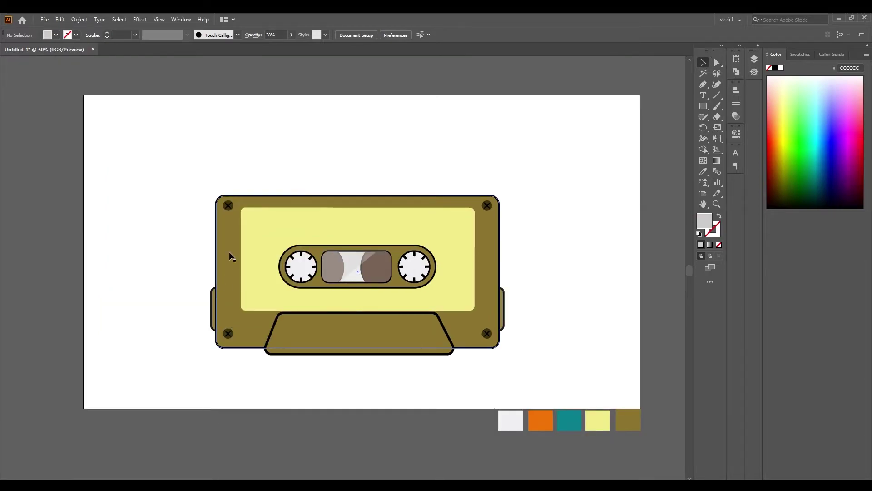
Copy the body, side tabs and bottom trapezoid twice to the left, the second slightly lower
click(236, 247)
shift+click(213, 309)
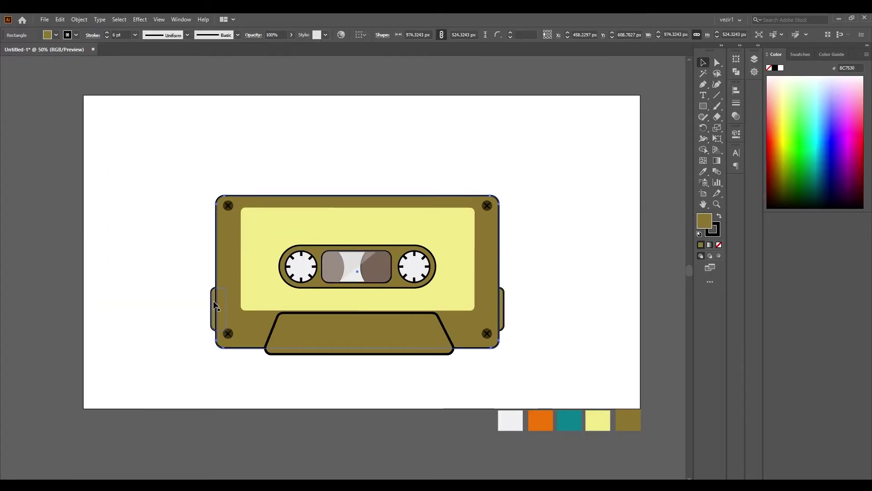
shift+click(502, 302)
shift+click(408, 340)
mouse_move(408, 340)
mouse_down()
mouse_move(121, 337)
mouse_move(227, 328)
mouse_up()
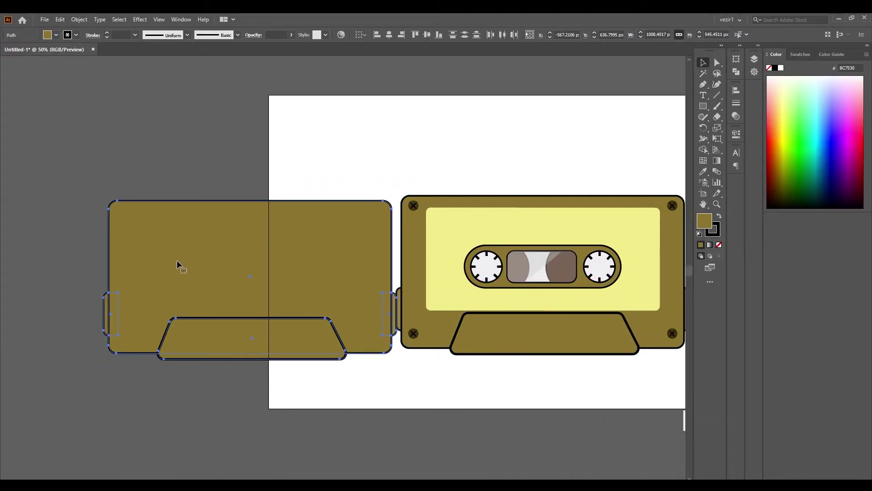
drag(177, 262, 178, 269)
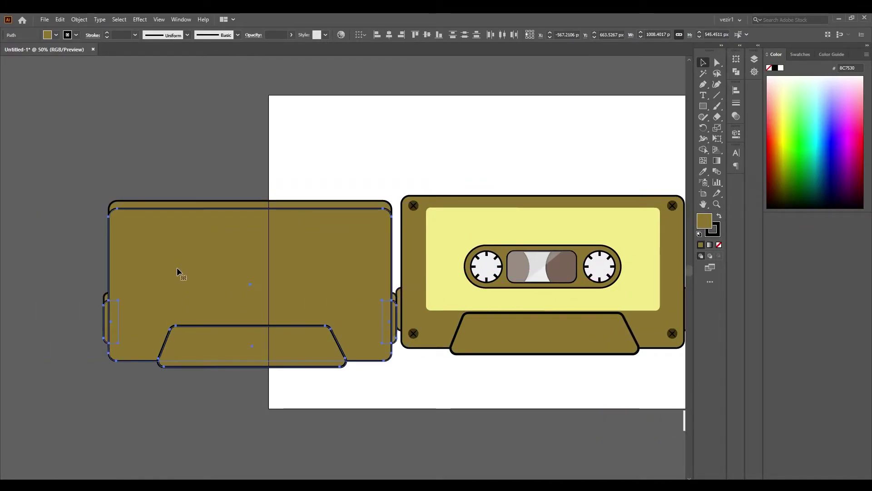
Remove the overlapping inner regions of the two copies, leaving only thin edge strips
click(204, 178)
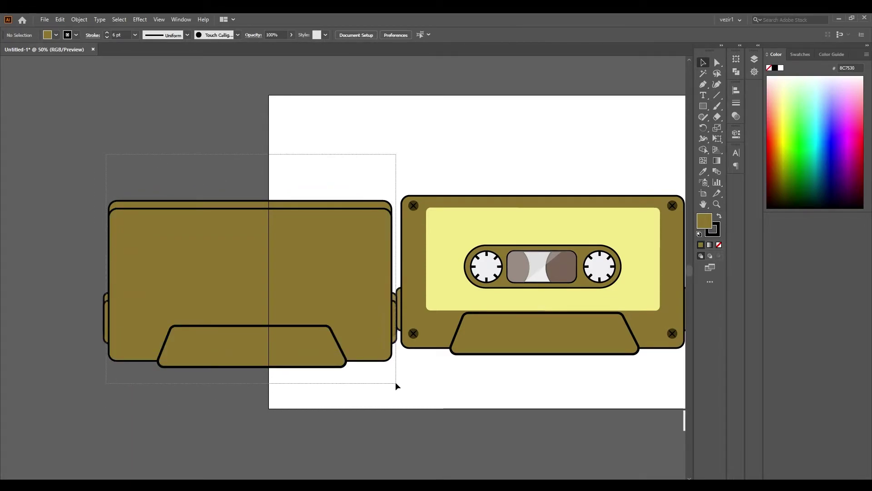
drag(382, 388, 395, 382)
key(shift+m)
drag(322, 238, 196, 320)
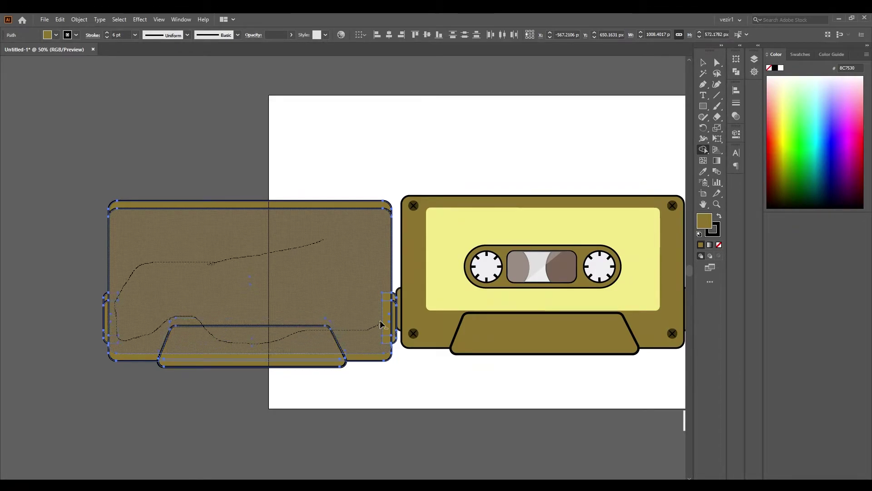
drag(196, 321, 379, 262)
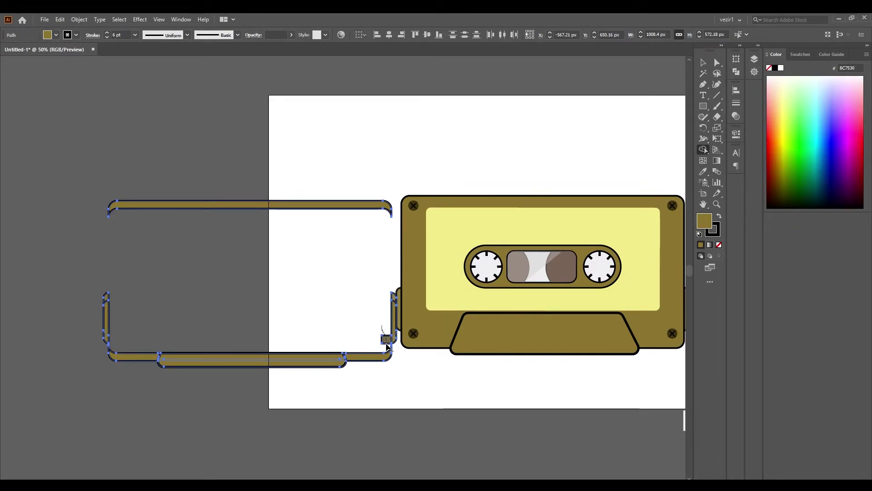
key(v)
scroll(227, 318, right, 5)
Fill the top strip grey with no outline, place it on the cassette's top edge, semi-transparent
click(56, 35)
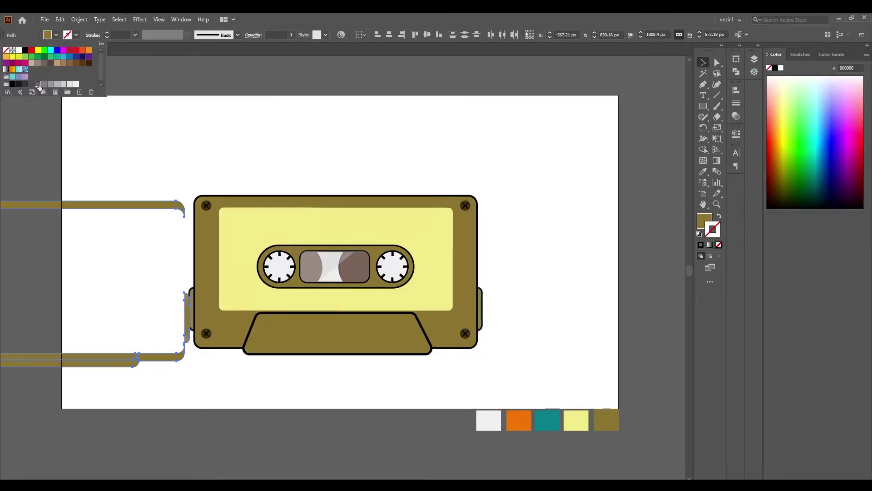
click(14, 50)
click(109, 206)
click(56, 35)
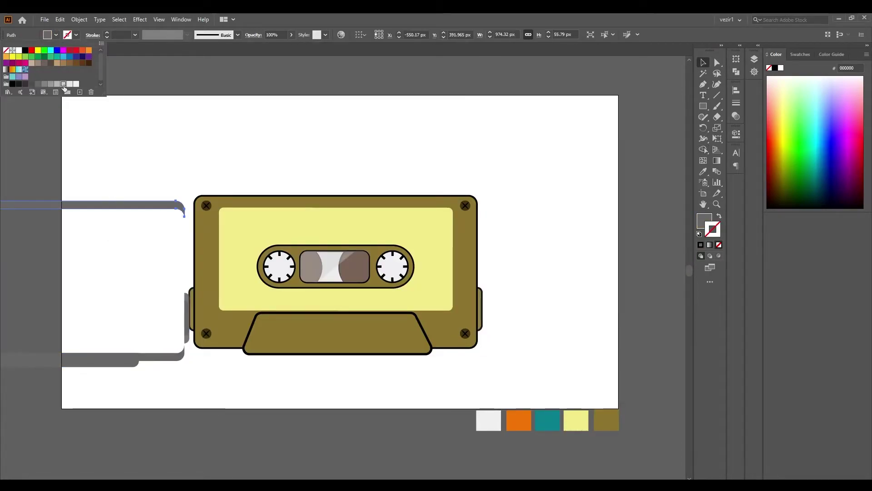
click(63, 83)
click(88, 150)
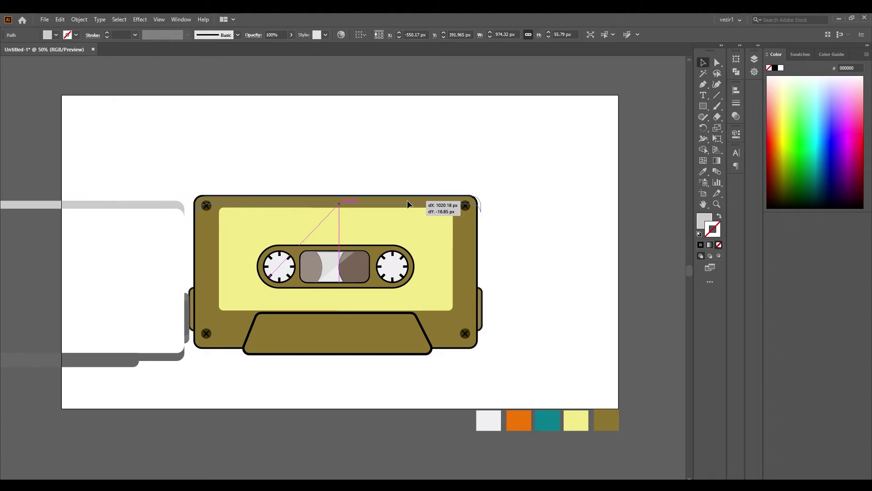
drag(183, 207, 474, 200)
click(269, 47)
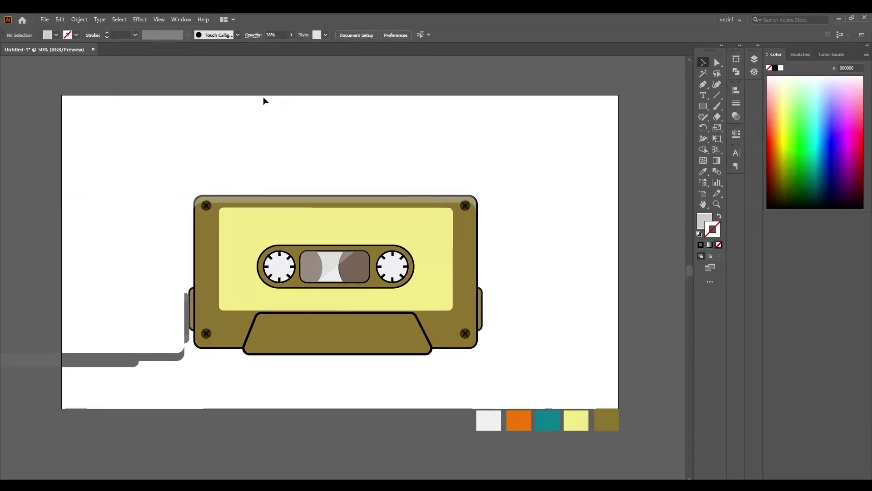
Place the bottom grey strip behind and just below the cassette with reduced opacity
click(165, 360)
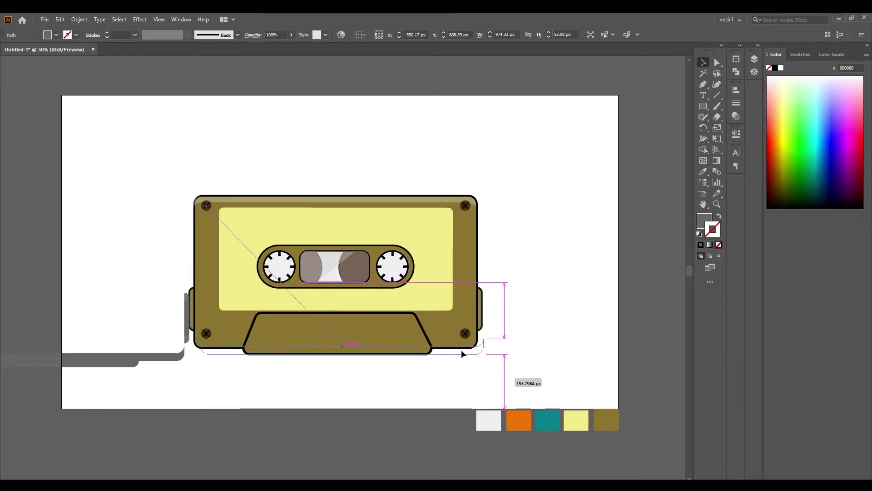
drag(164, 360, 458, 350)
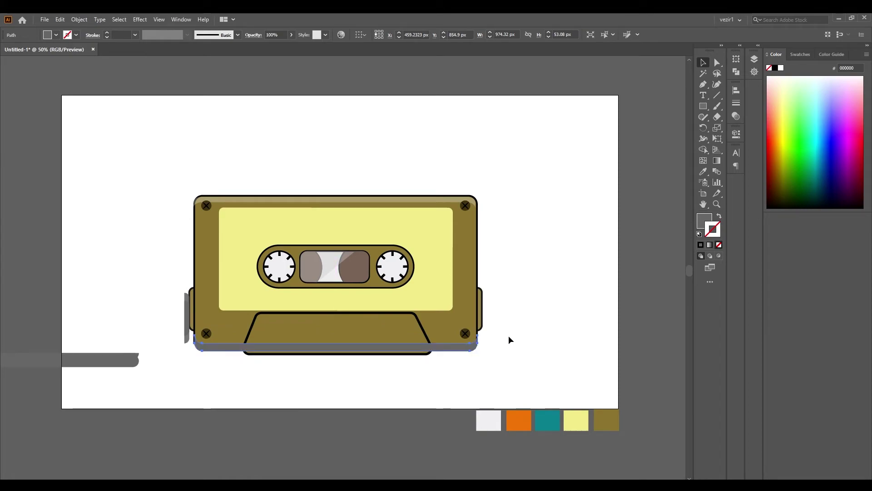
key(ctrl+shift+bracketleft)
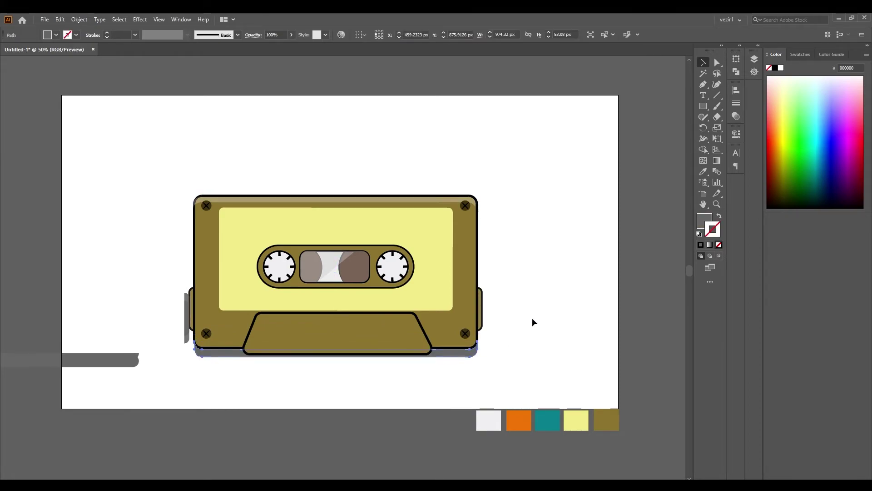
drag(462, 349, 461, 354)
click(291, 35)
click(335, 144)
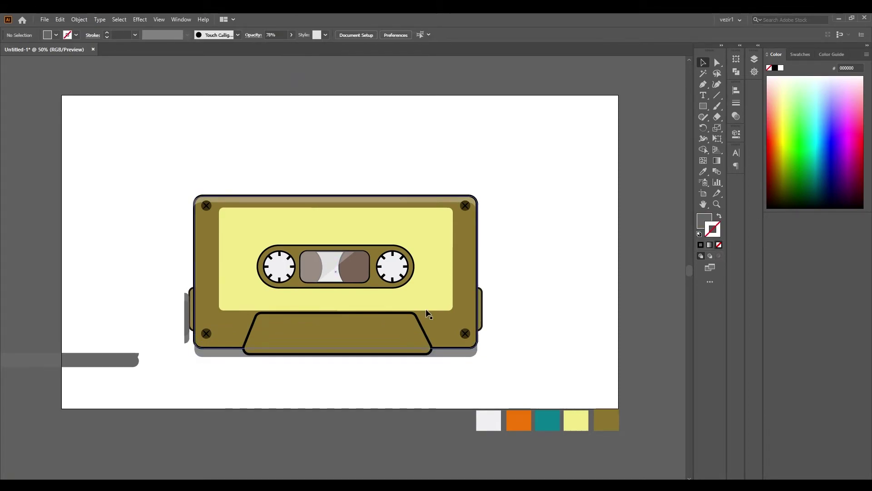
Add another grey strip behind the cassette bottom and move the grey side piece beside the cassette
click(116, 366)
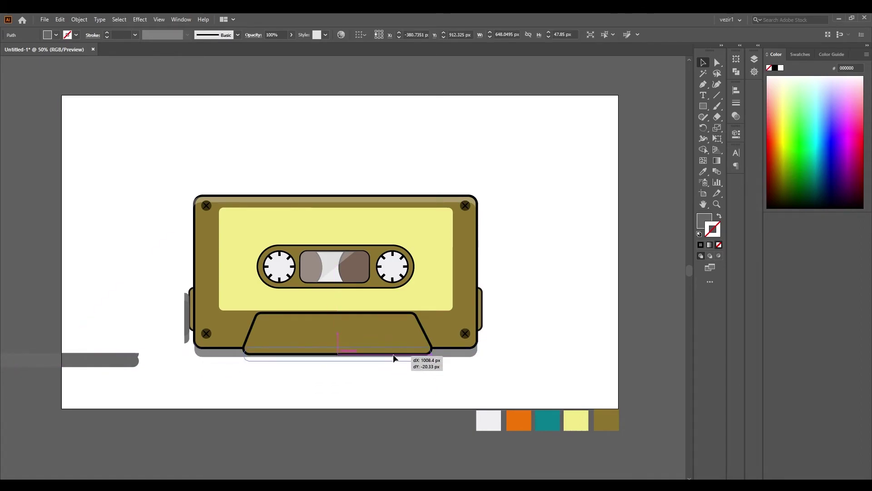
alt+drag(116, 366, 409, 360)
key(ctrl+shift+bracketleft)
click(426, 393)
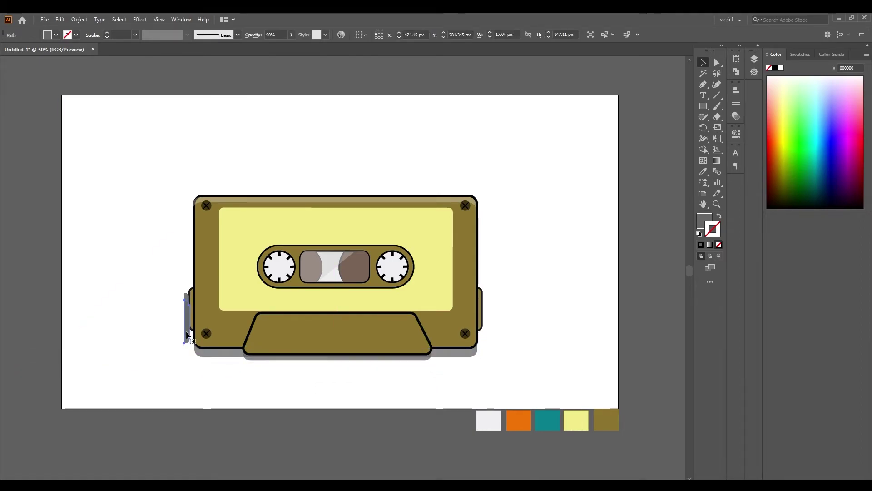
drag(189, 335, 480, 329)
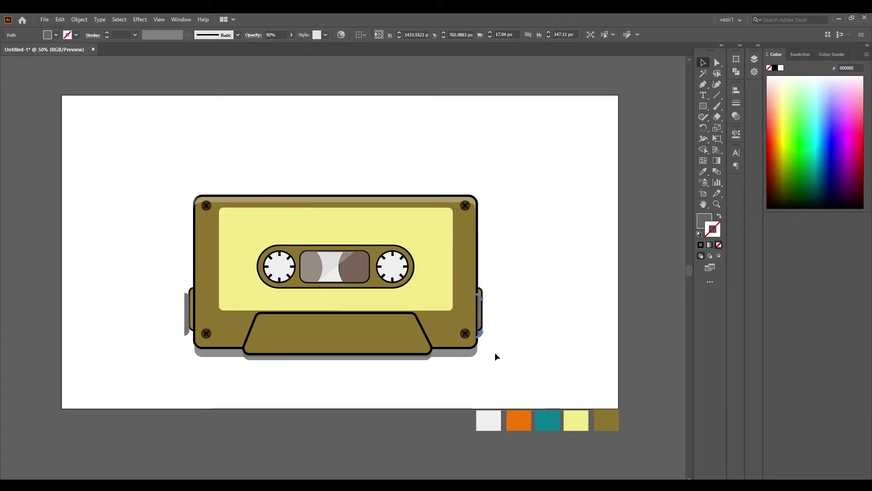
click(237, 382)
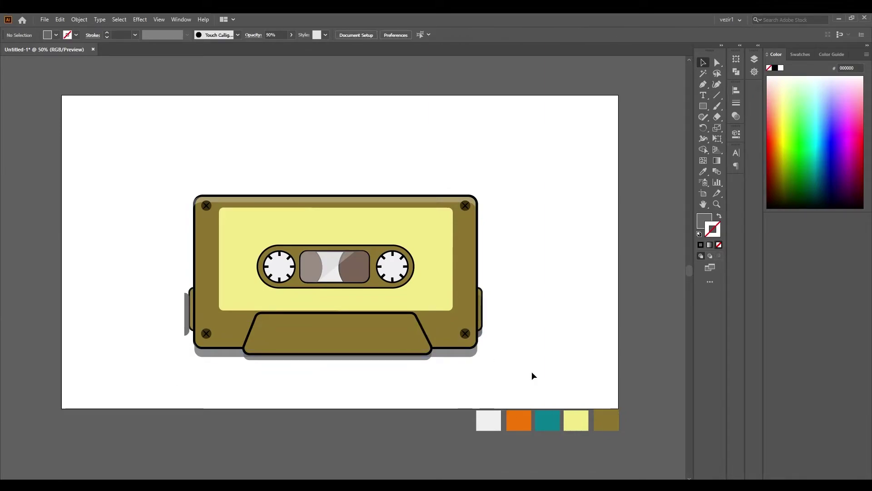
Attach the grey side piece snugly against the cassette's left edge
click(481, 333)
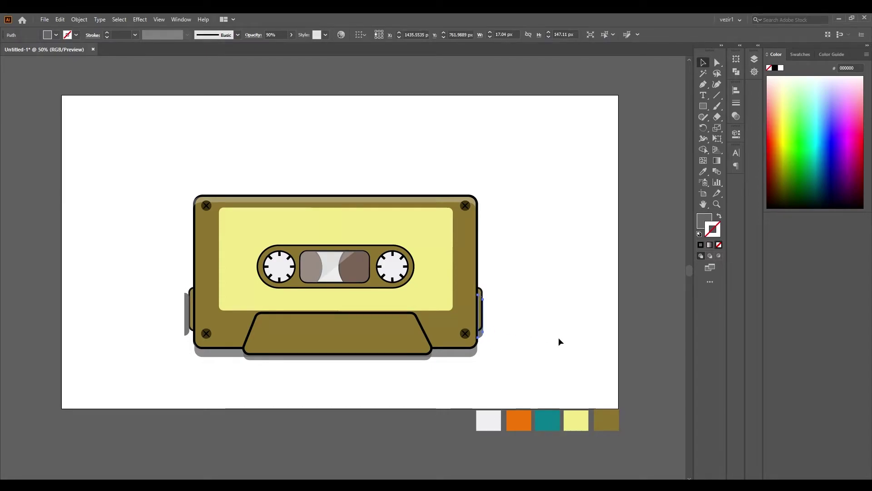
click(559, 341)
scroll(160, 355, left, 2)
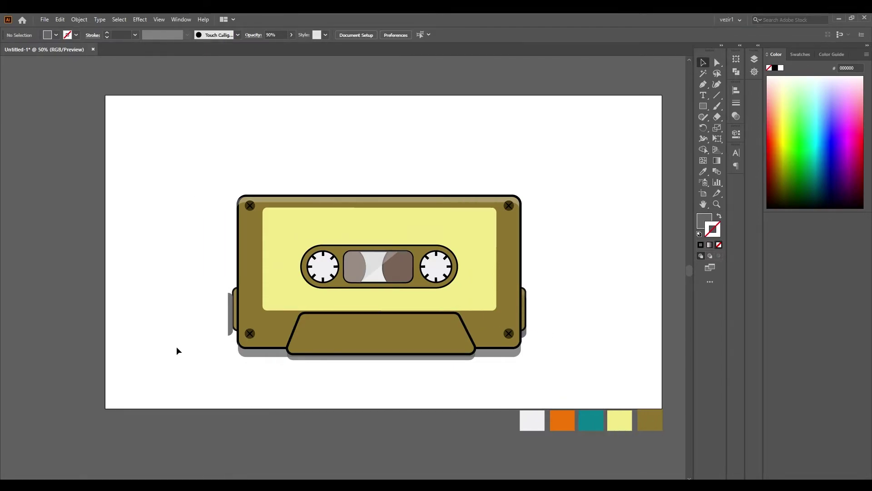
drag(228, 337, 373, 341)
scroll(144, 334, left, 6)
click(395, 331)
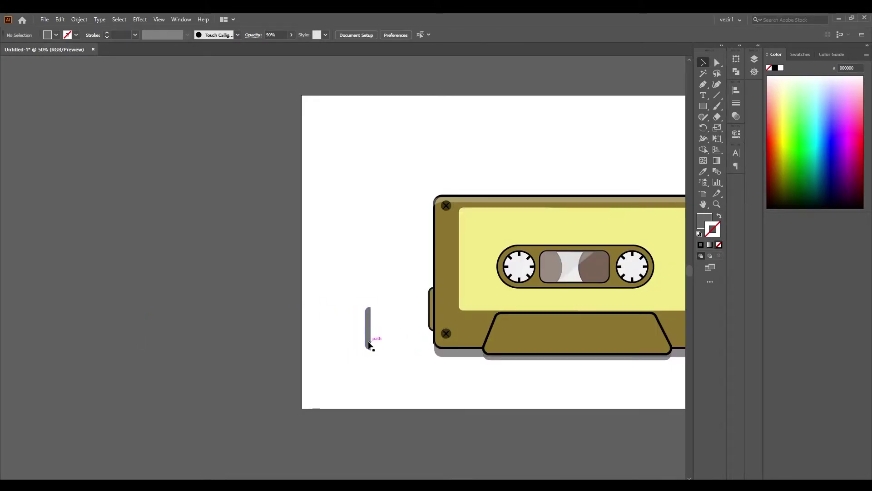
drag(369, 345, 430, 330)
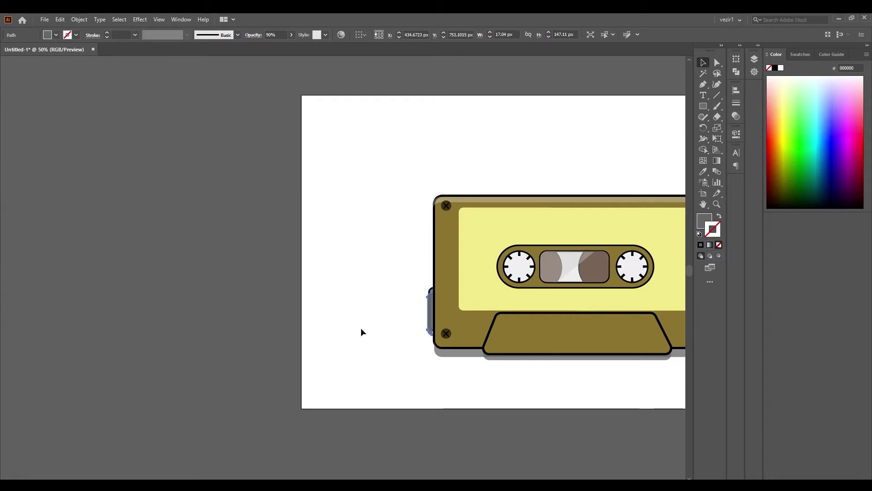
Nudge the side piece right, then place a copy of the bottom-left screw beside the cassette
key(Right)
click(360, 331)
drag(361, 331, 156, 331)
scroll(234, 317, up, 3)
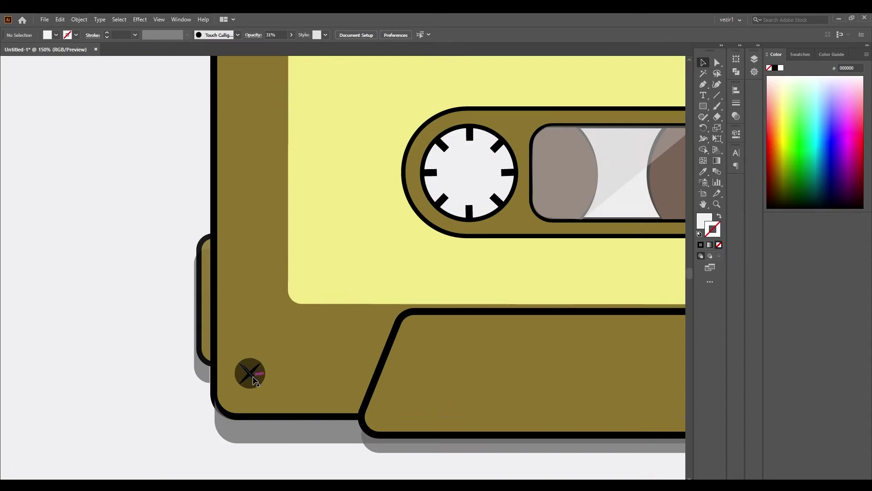
click(252, 382)
drag(251, 385, 116, 375)
click(150, 301)
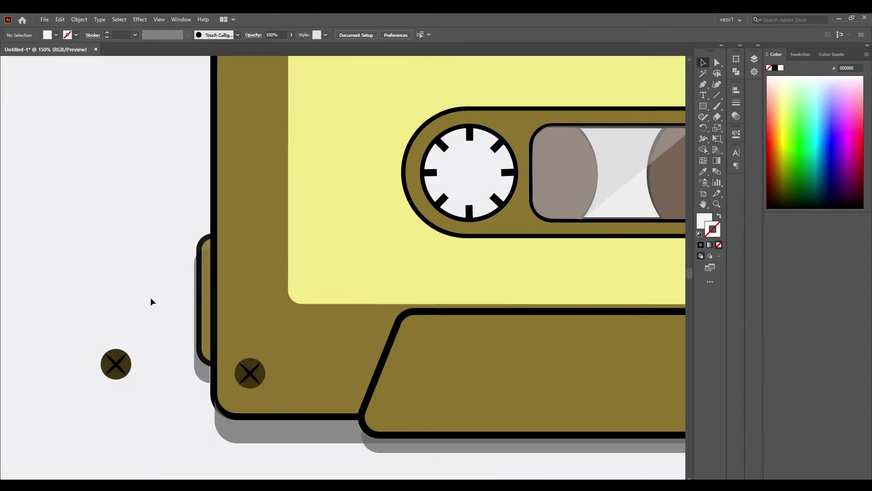
Ungroup the screw copy, delete its X, and cut an offset circle into a crescent with Shape Builder
click(116, 363)
right_click(116, 365)
click(140, 279)
click(115, 364)
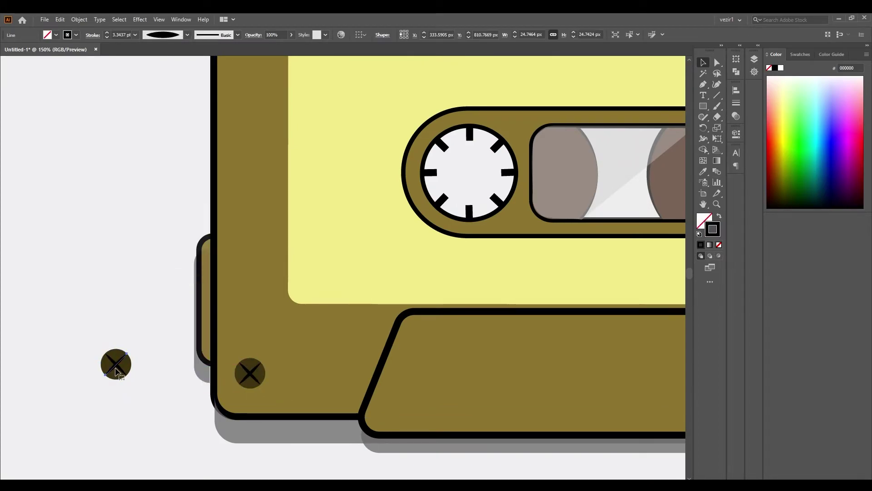
key(Delete)
drag(123, 371, 124, 376)
drag(148, 302, 103, 378)
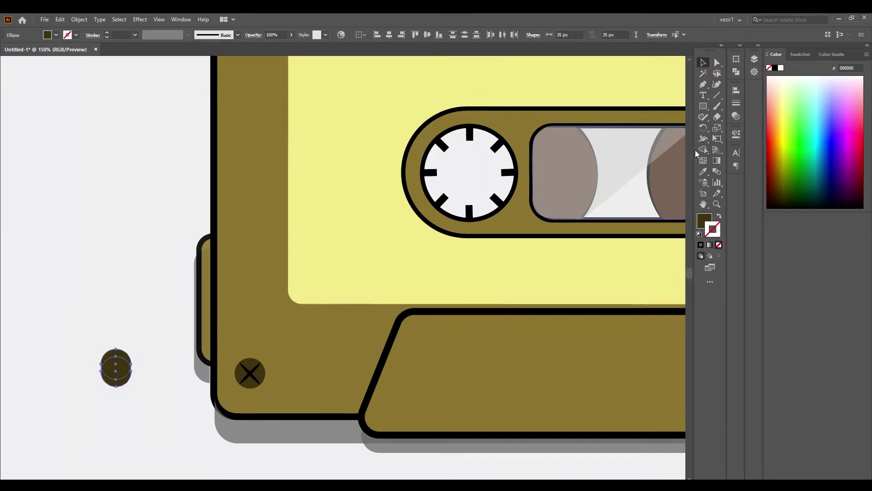
click(704, 149)
alt+click(116, 359)
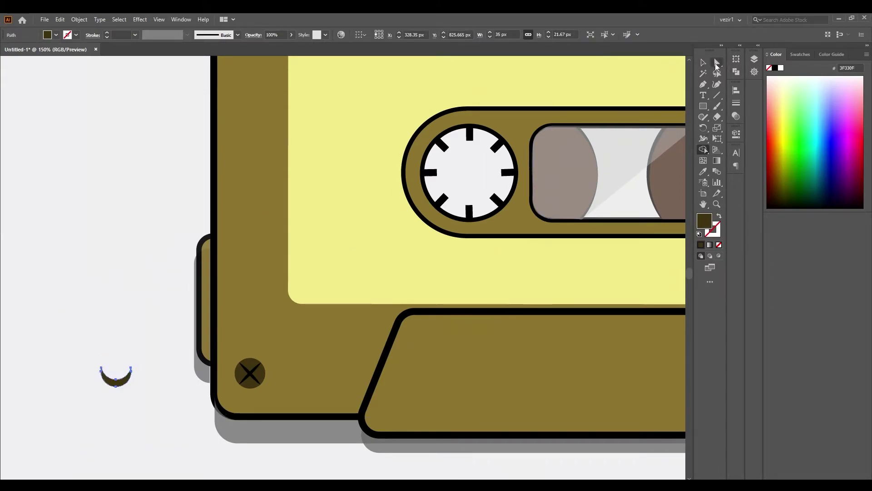
Fill the crescent grey and move it under the bottom-left screw's lower edge
key(v)
click(47, 35)
click(38, 83)
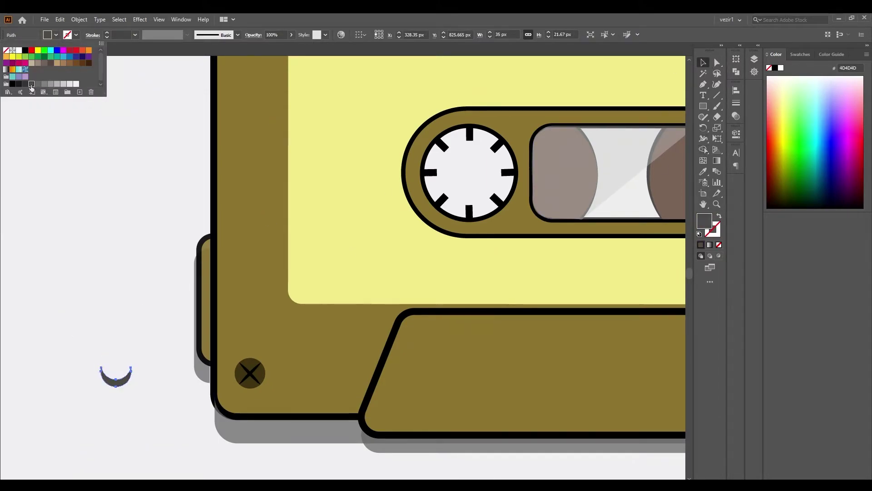
click(52, 86)
click(67, 260)
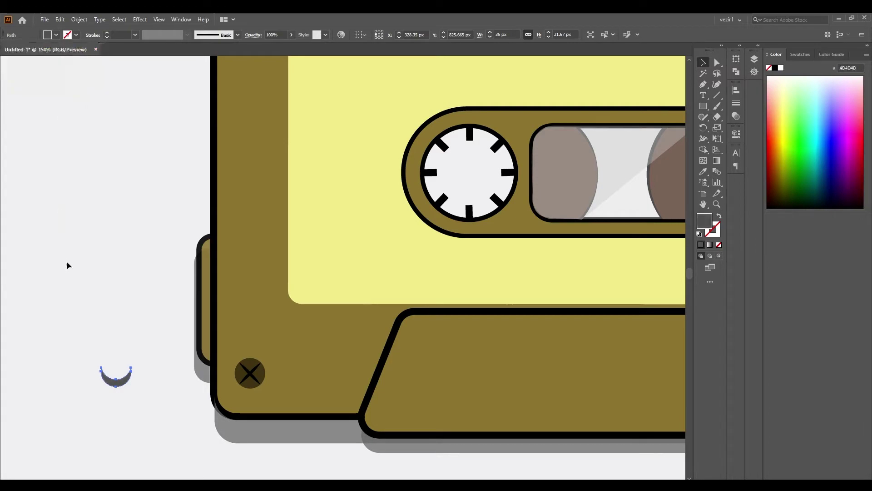
drag(119, 385, 250, 389)
click(61, 314)
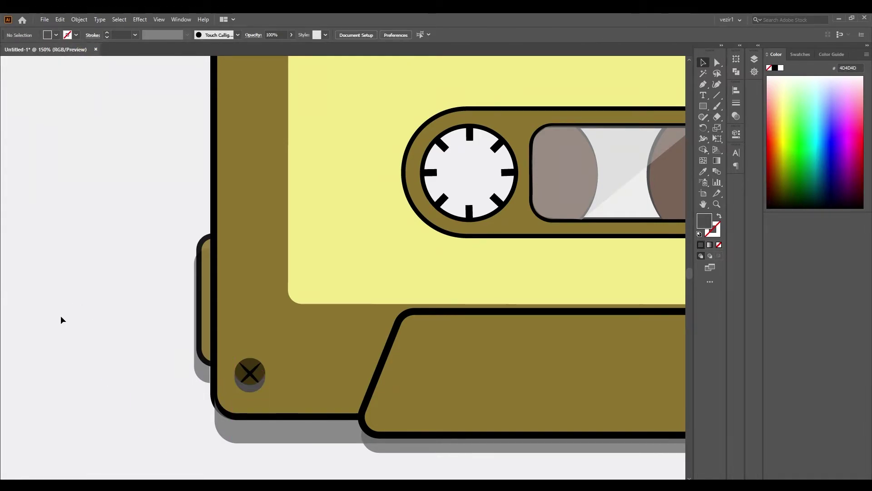
click(250, 384)
click(47, 35)
Darken the crescent shadow's fill and lower its opacity
click(59, 86)
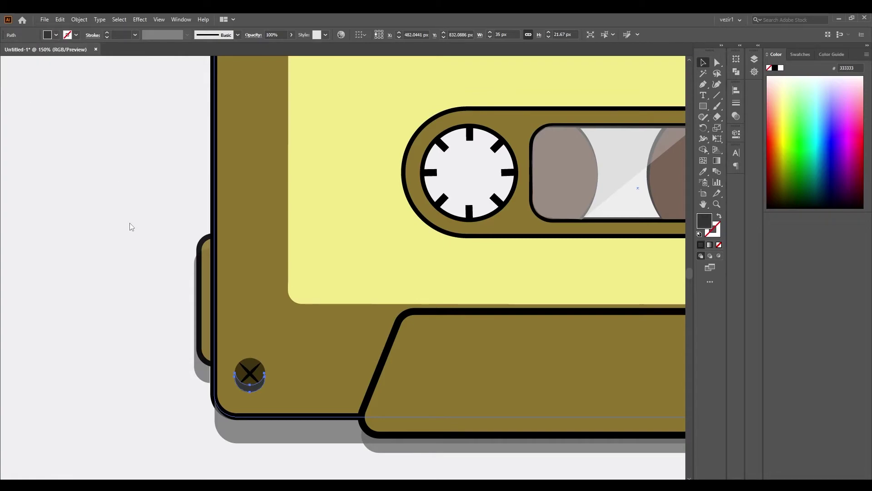
click(291, 35)
click(206, 101)
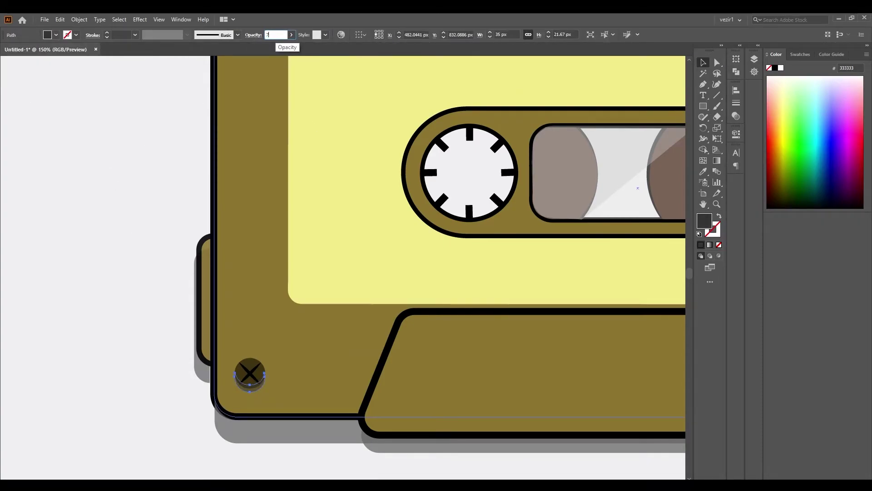
text(75)
click(100, 187)
click(291, 35)
click(274, 46)
click(72, 176)
click(269, 35)
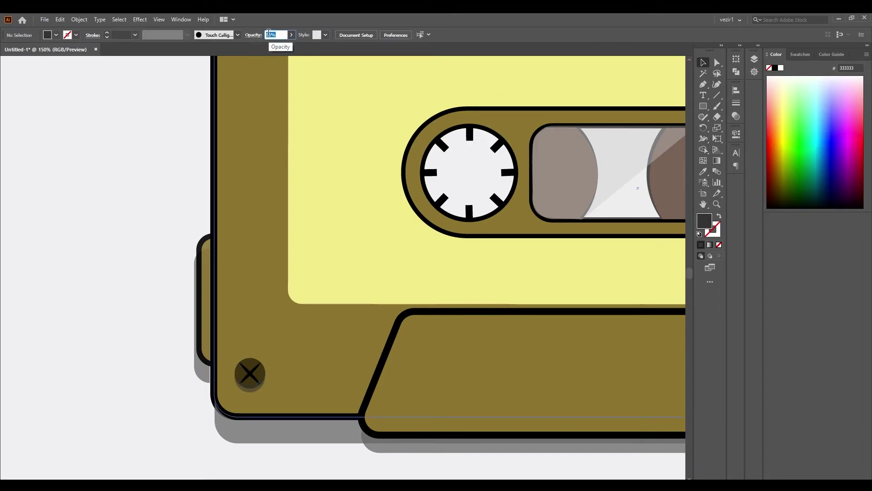
key(Return)
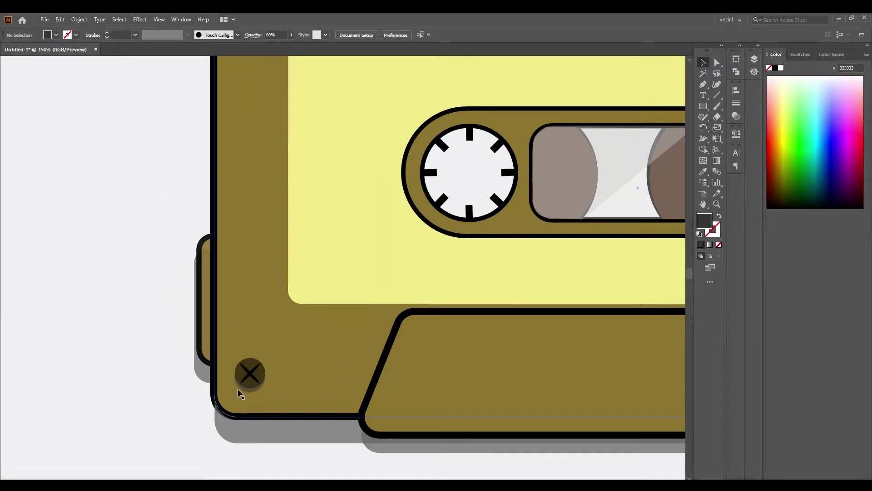
Copy the shadow onto the bottom-right, top-right and top-left screws
key(ctrl+minus)
scroll(96, 349, right, 5)
mouse_move(57, 388)
mouse_down()
mouse_move(567, 406)
mouse_move(576, 397)
mouse_up()
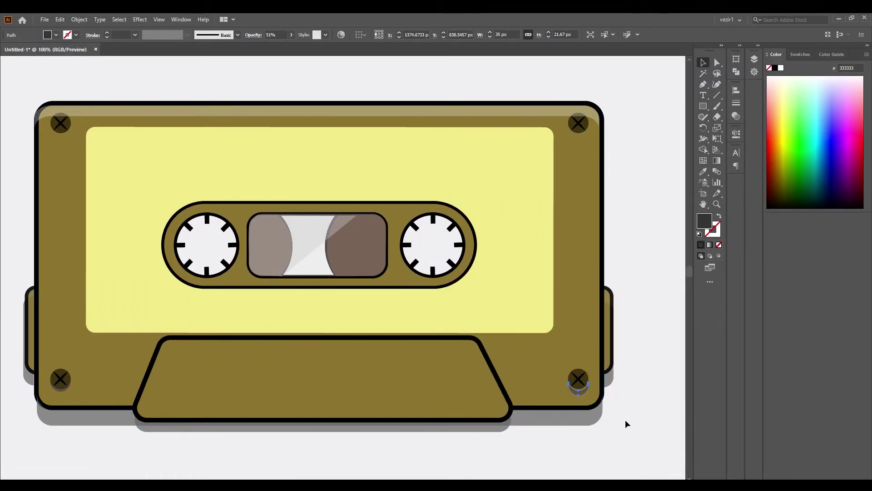
click(626, 418)
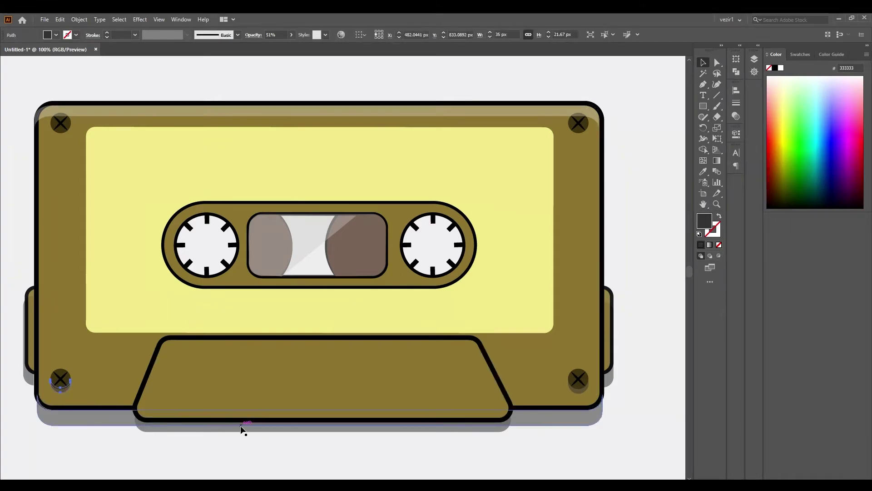
click(575, 390)
drag(576, 390, 578, 132)
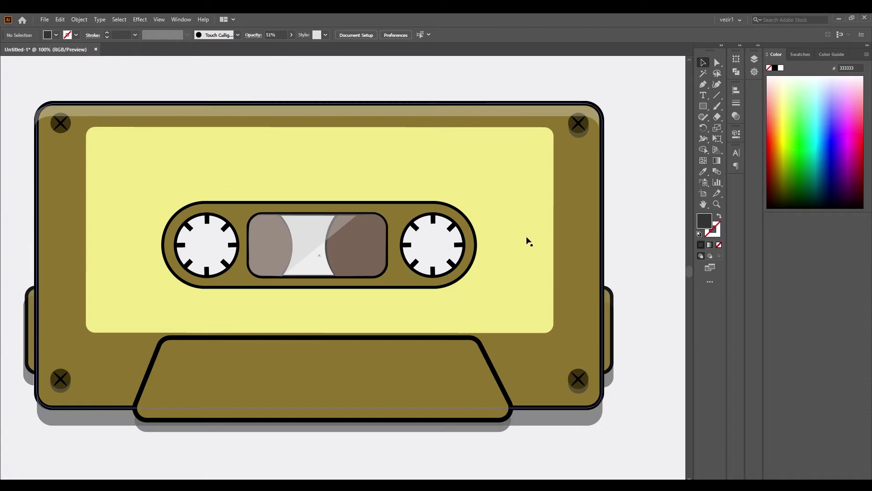
mouse_move(585, 132)
mouse_down()
mouse_move(356, 154)
mouse_move(75, 130)
mouse_up()
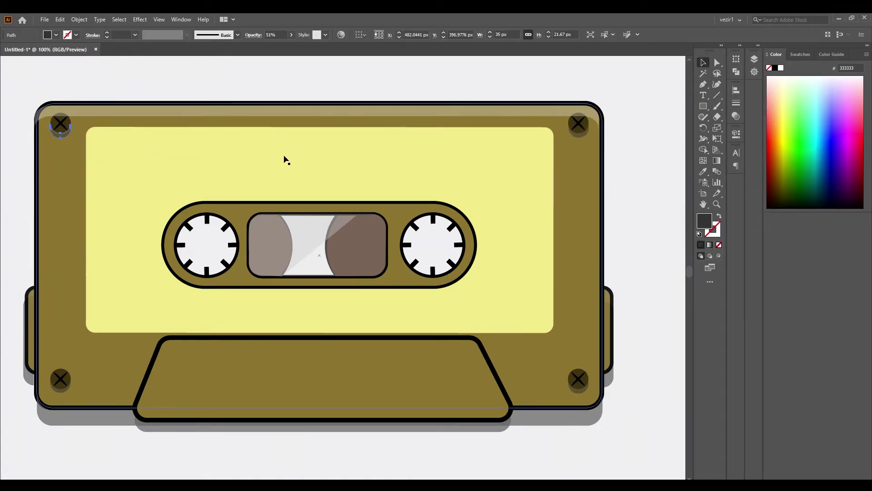
Draw a rounded rectangle above the reel window with a 4 pt black outline
click(13, 175)
key(ctrl+equal)
key(m)
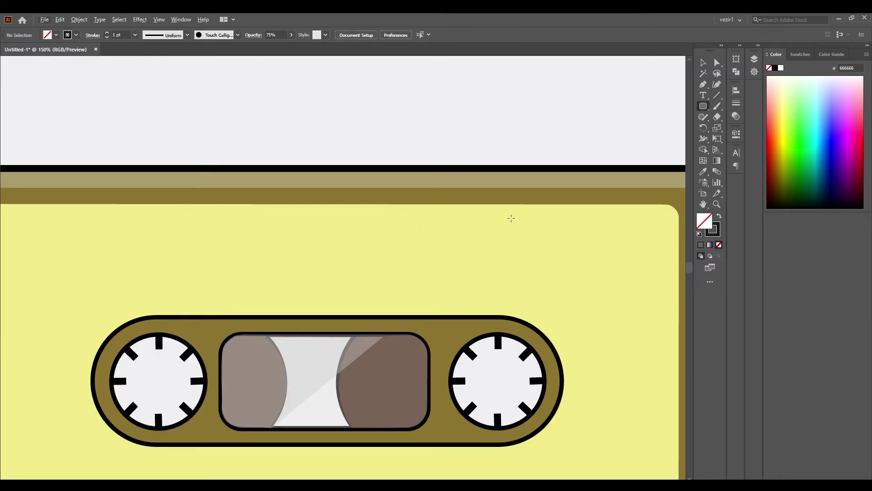
drag(511, 219, 165, 307)
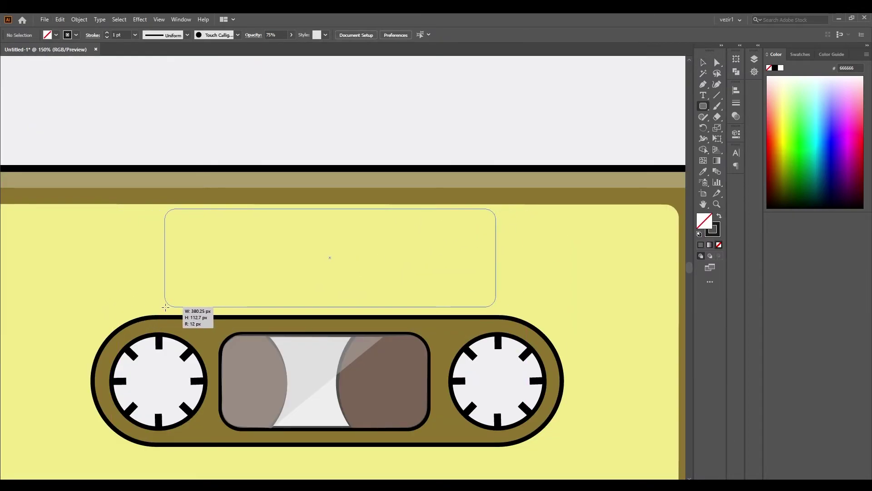
drag(166, 307, 166, 308)
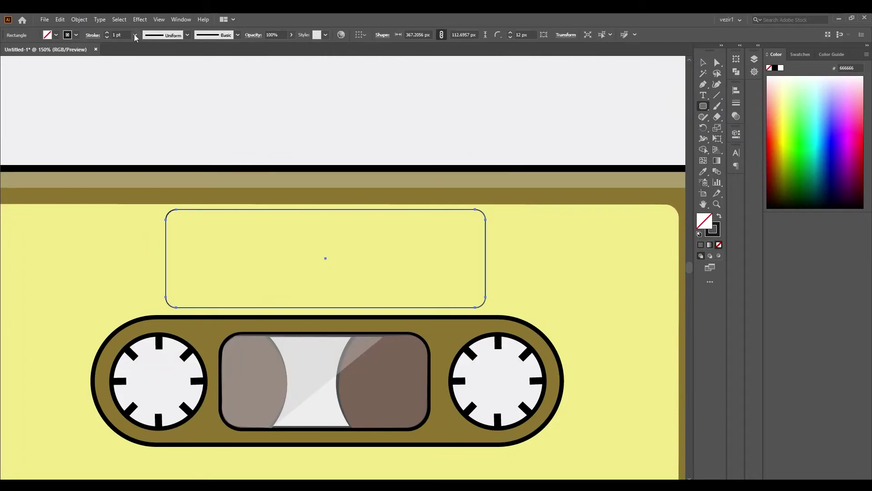
click(135, 35)
click(146, 106)
key(ctrl+shift+a)
key(t)
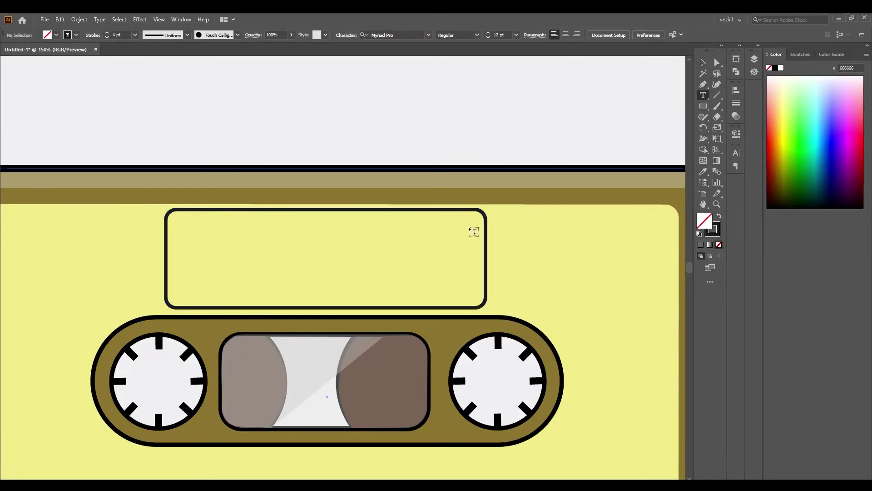
key(a)
click(485, 266)
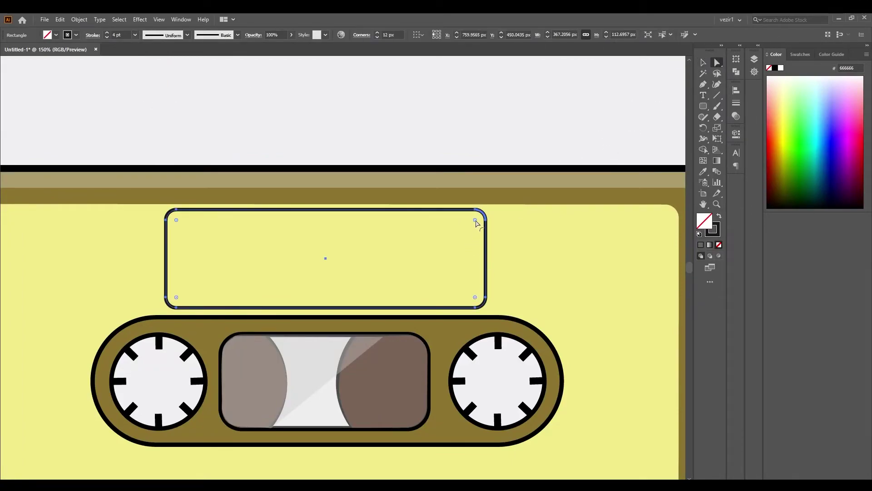
key(ctrl+shift+a)
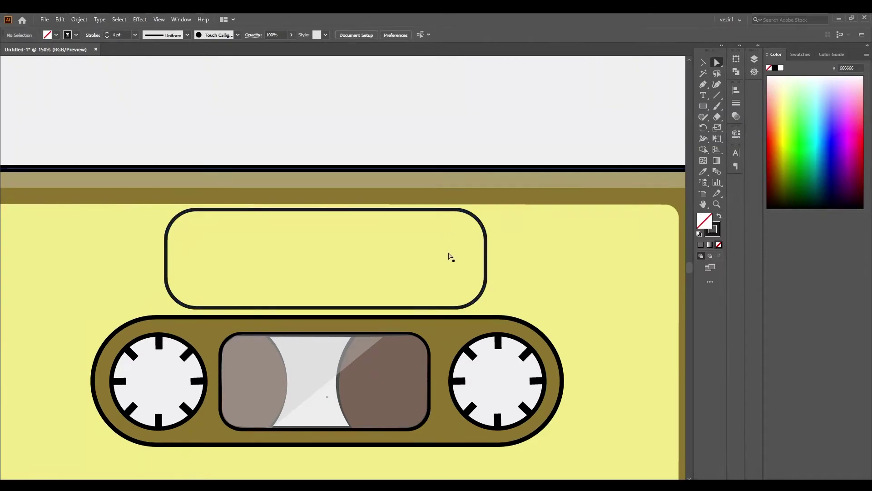
Type the Arabic name at 72 pt and move it inside the rounded label box
key(t)
key(super+space)
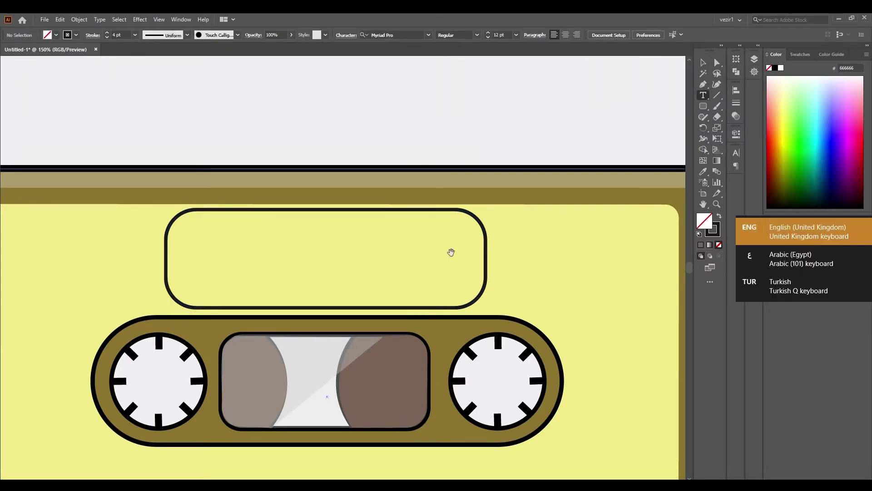
click(451, 253)
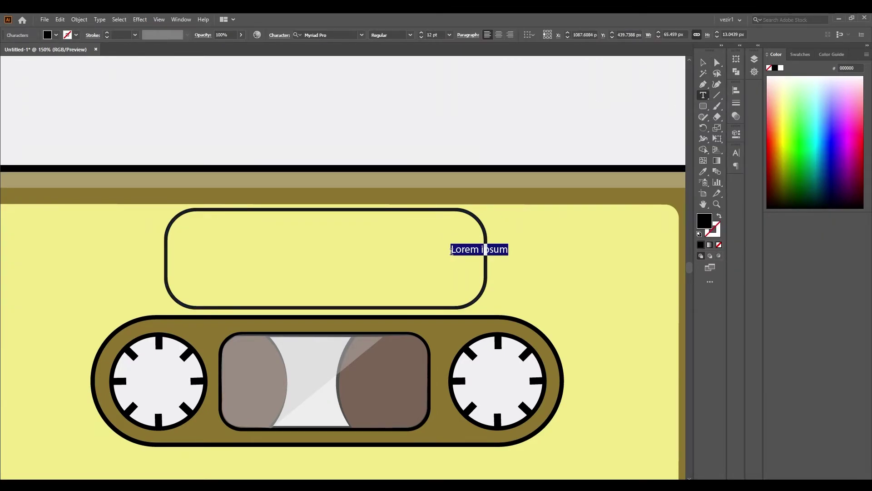
text(سهير زكي)
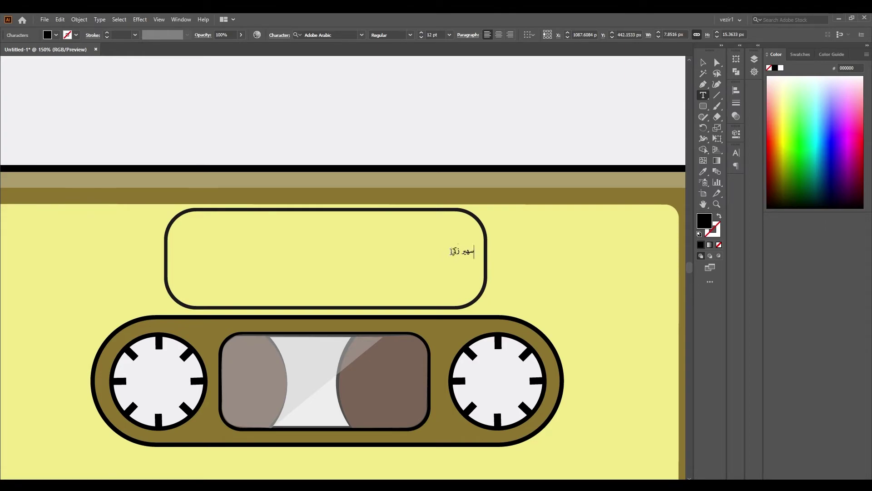
key(Escape)
click(449, 34)
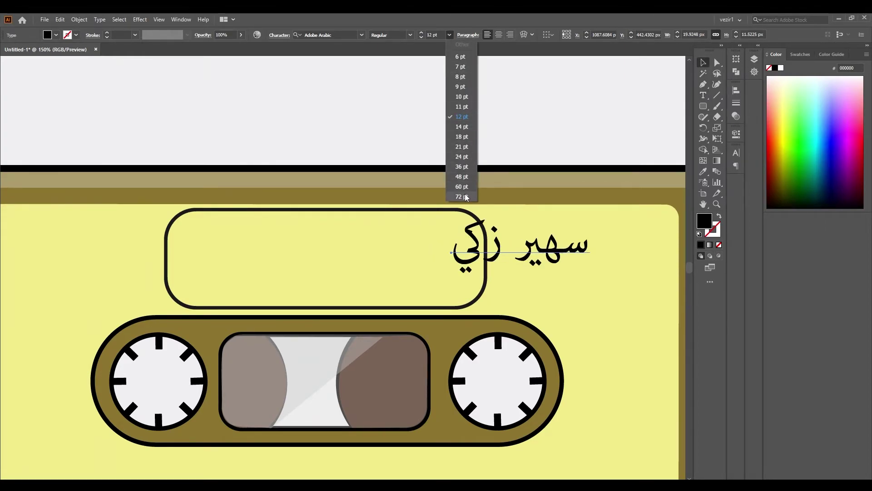
click(463, 196)
drag(502, 254, 398, 252)
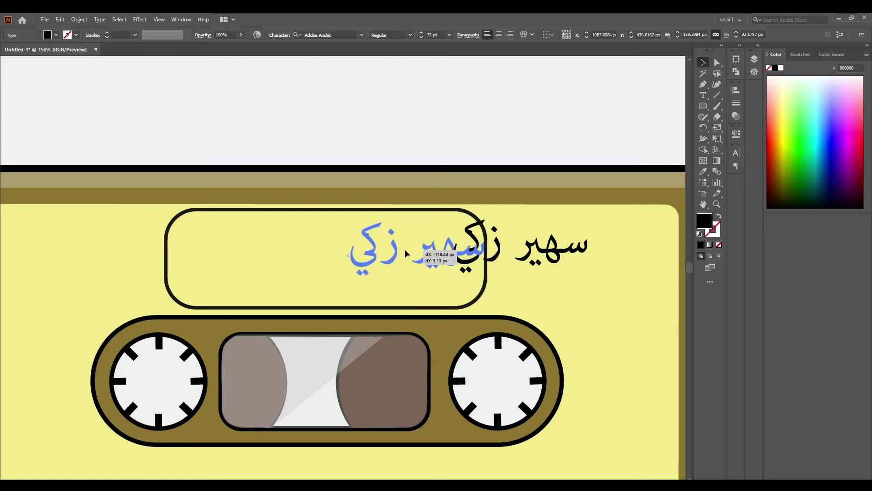
Apply the Mj_Ghalam-1 font to the Arabic name
scroll(169, 268, down, 1)
click(170, 254)
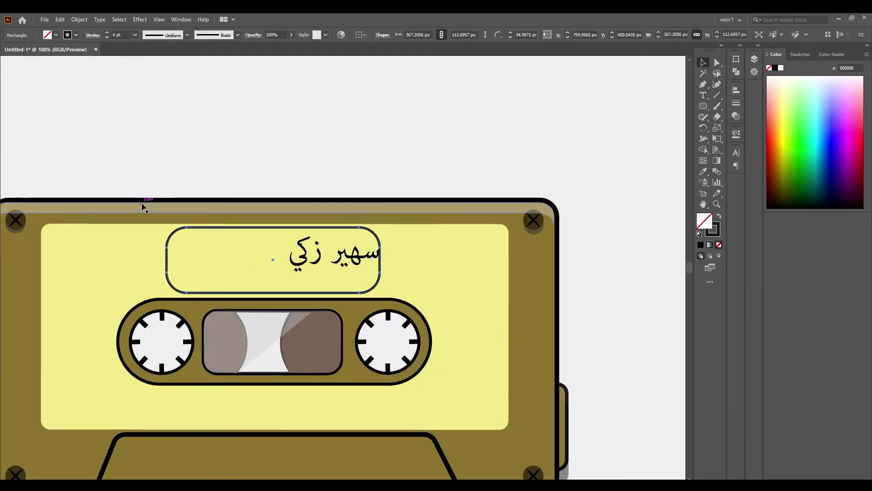
click(318, 255)
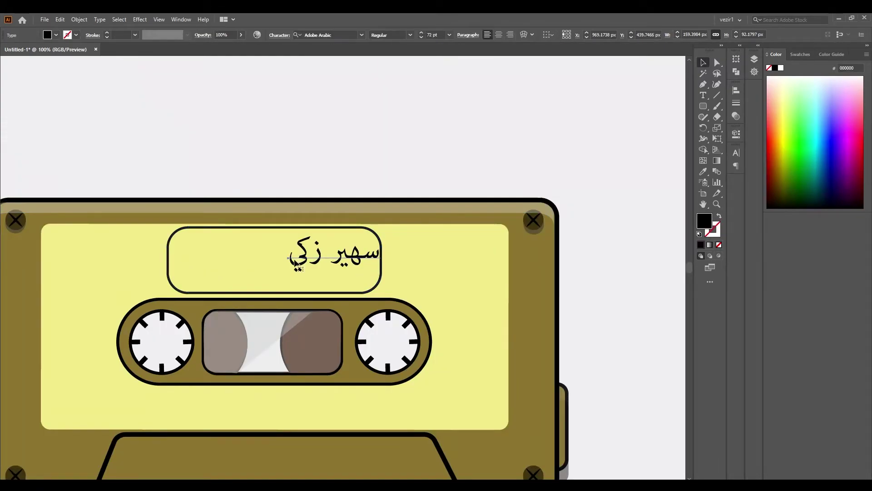
scroll(342, 228, up, 2)
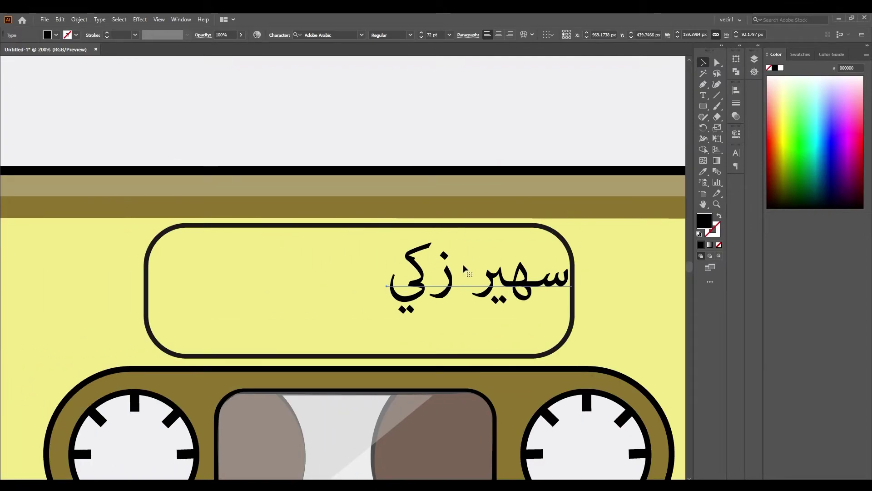
click(740, 45)
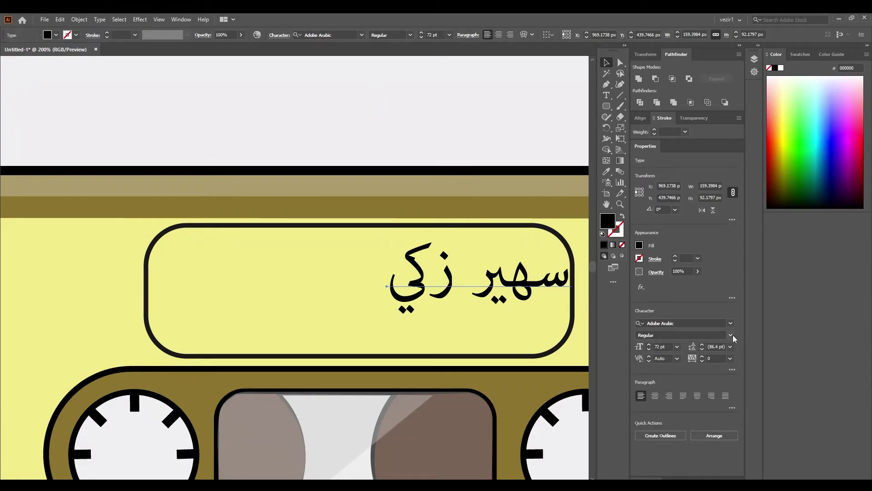
click(730, 323)
scroll(763, 280, down, 5)
click(763, 275)
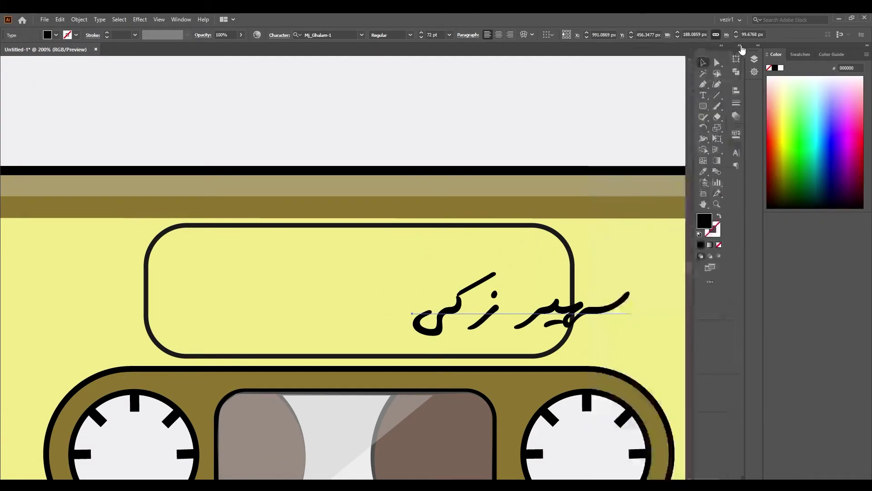
Shift the name left and type شيك, شاك, شوك on three stacked lines
drag(533, 316, 468, 309)
key(t)
click(232, 278)
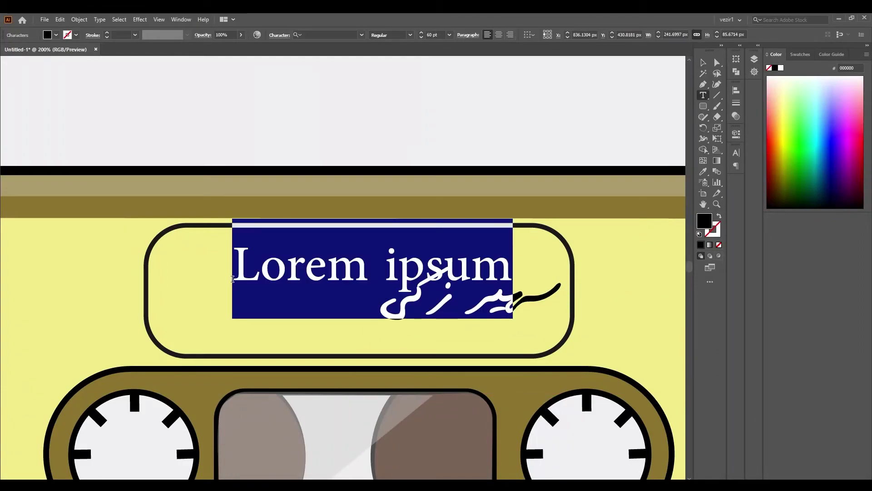
text(شيك)
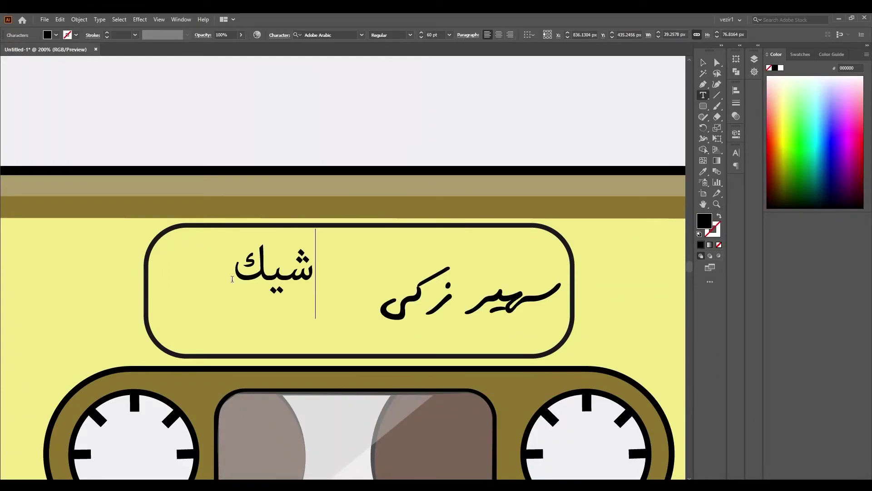
key(Return)
text(شاك)
key(Return)
text(ش)
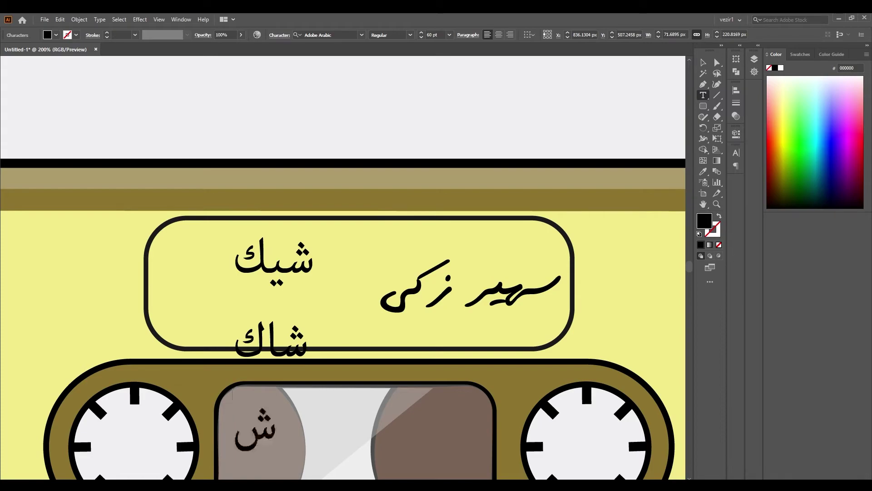
text(وك)
key(Escape)
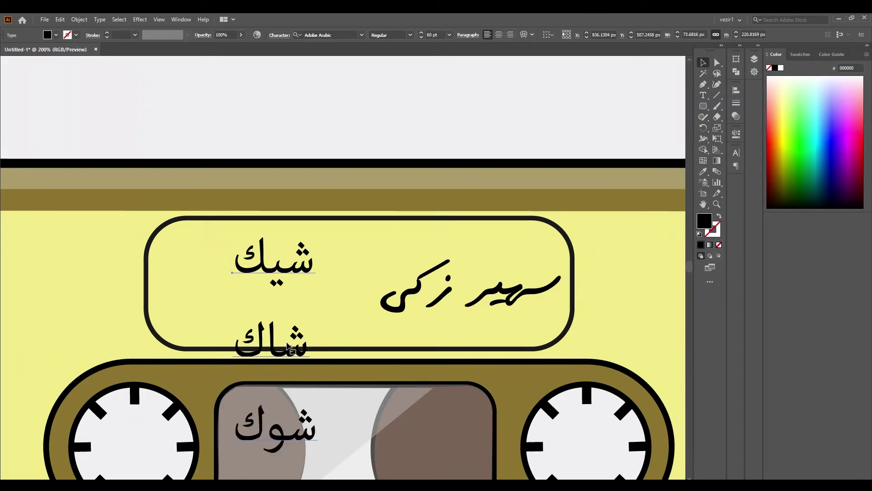
Move the three-line block up into the label box and set its leading to 36 pt
drag(305, 348, 302, 329)
click(740, 47)
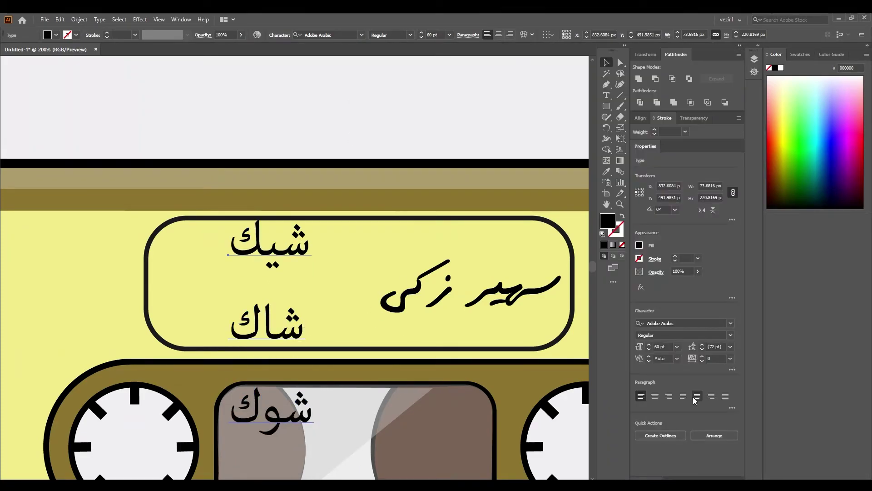
click(730, 347)
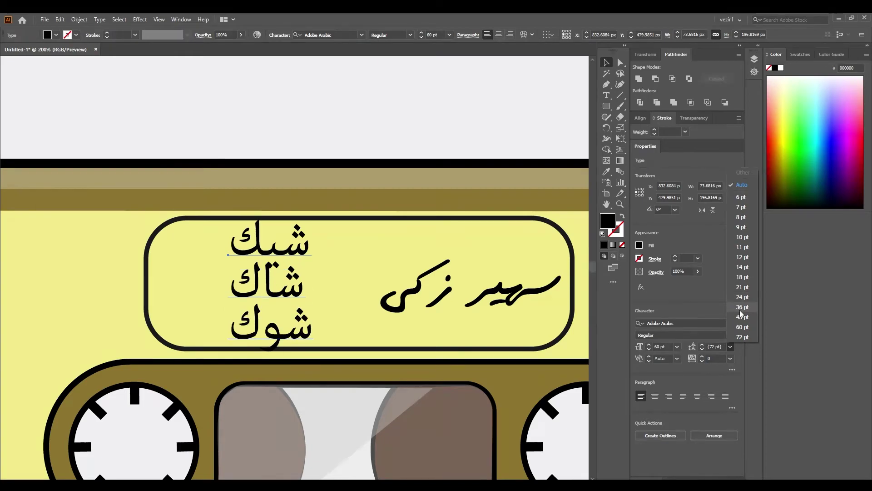
click(742, 308)
click(450, 35)
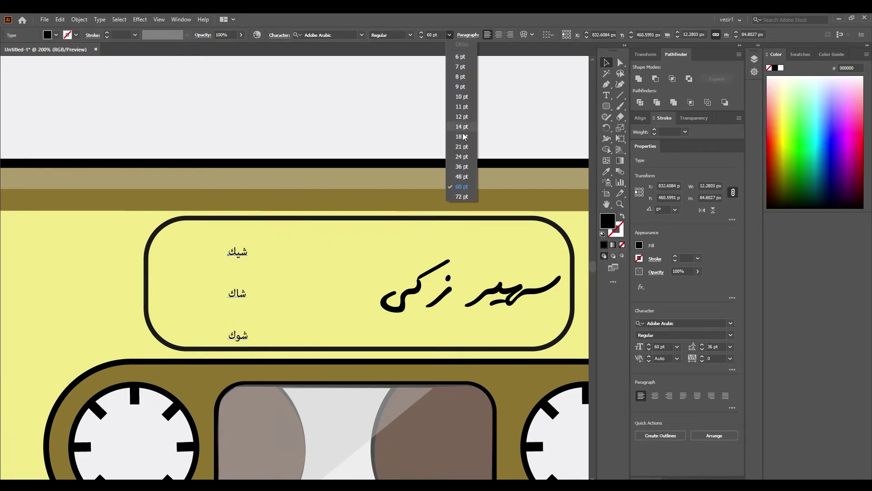
Set the three-line text to 48 pt in THARWATEMARARUQAALIGHT and reposition the Arabic name
click(473, 177)
click(730, 323)
scroll(727, 205, down, 15)
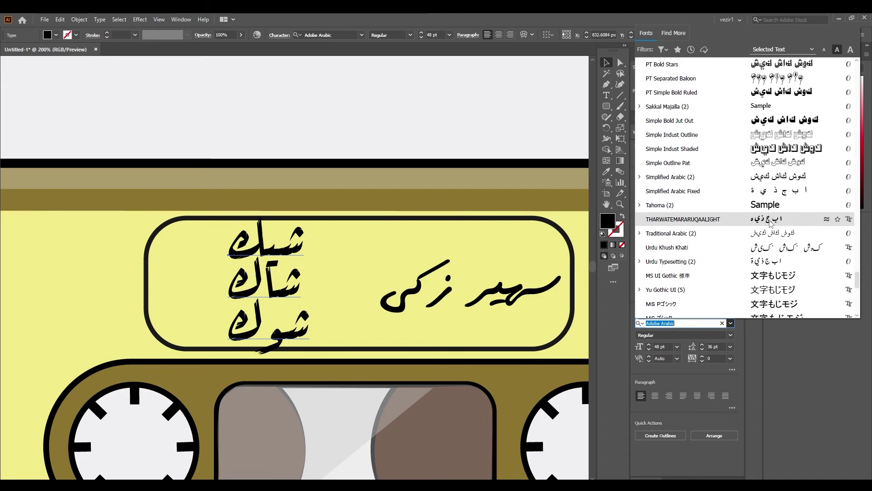
click(681, 218)
drag(474, 298, 455, 308)
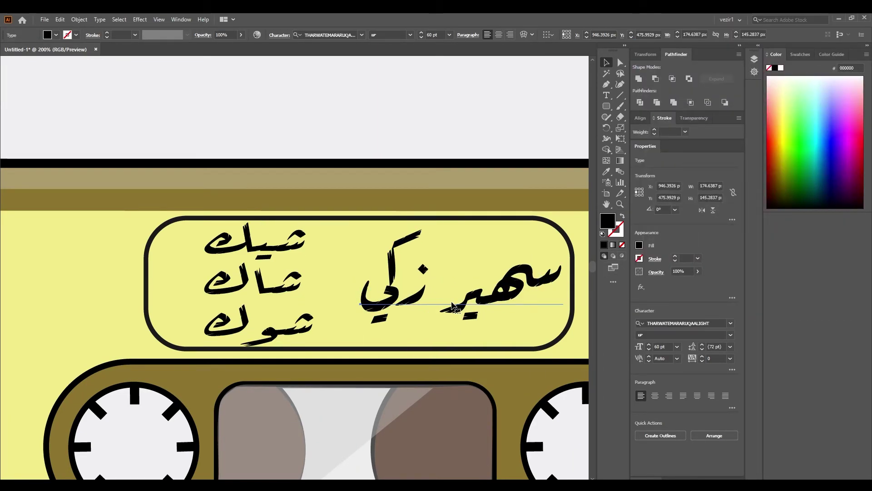
Zoom out to the whole cassette and start a new text object right of the reels
key(ctrl+shift+a)
click(739, 45)
key(ctrl+1)
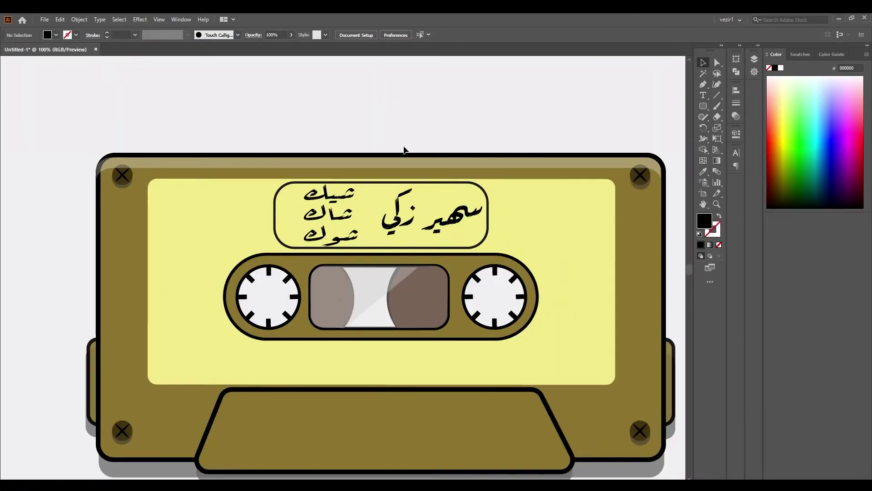
scroll(404, 150, down, 1)
click(704, 95)
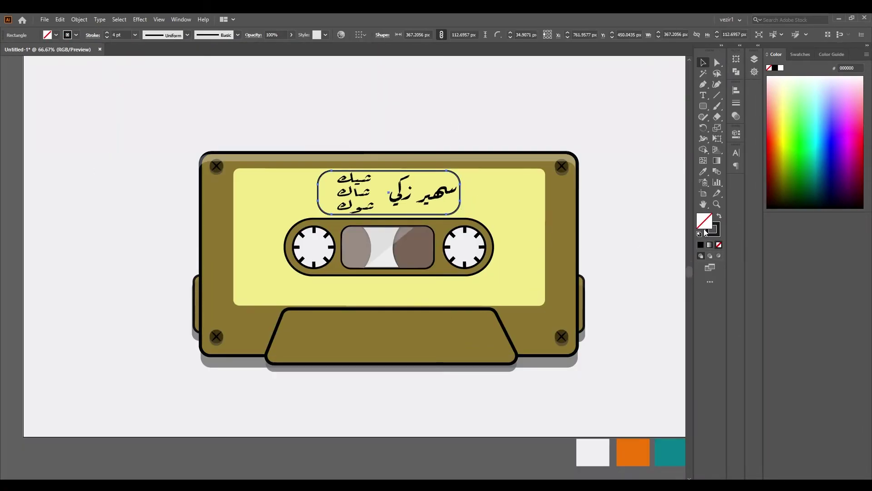
scroll(426, 233, right, 3)
click(423, 232)
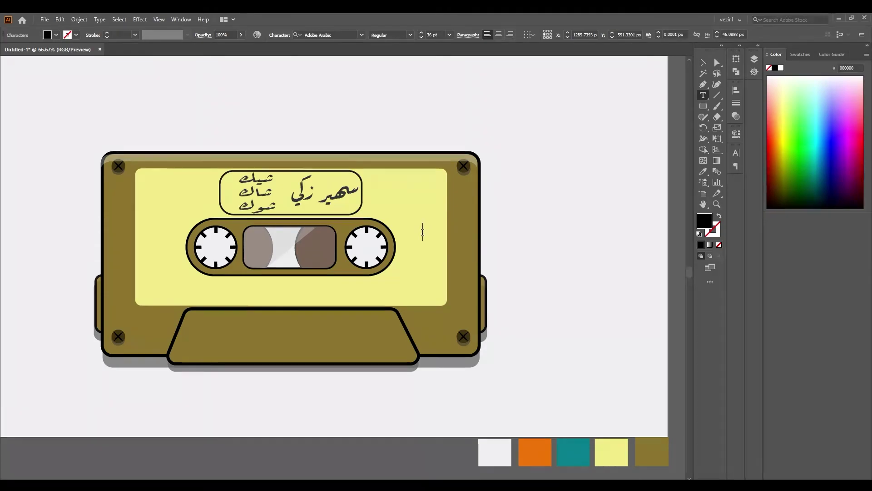
Add "A" and a 36 pt "STEREO" beneath it, right of the reels
text(A)
key(Escape)
click(449, 35)
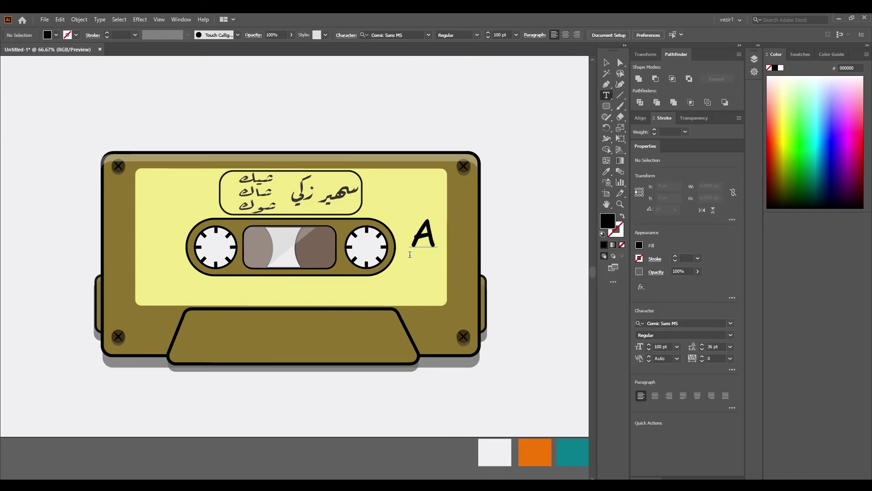
click(414, 268)
text(ST)
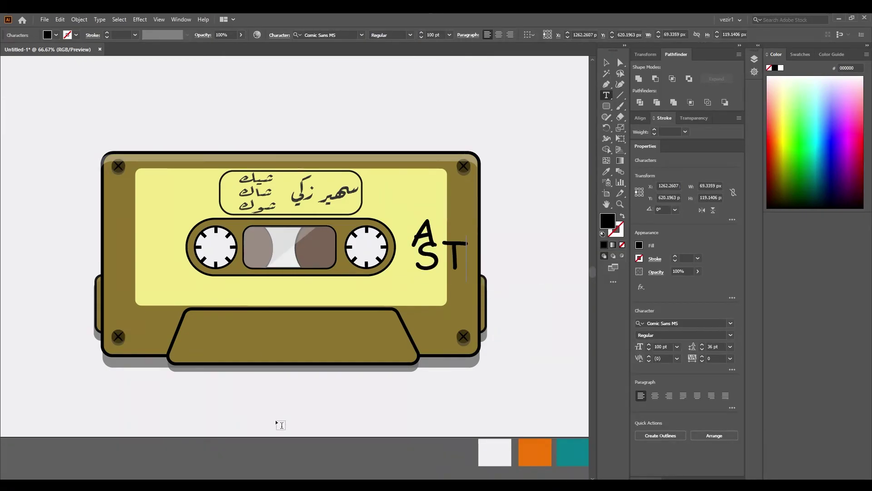
text(EREO)
key(Escape)
click(450, 35)
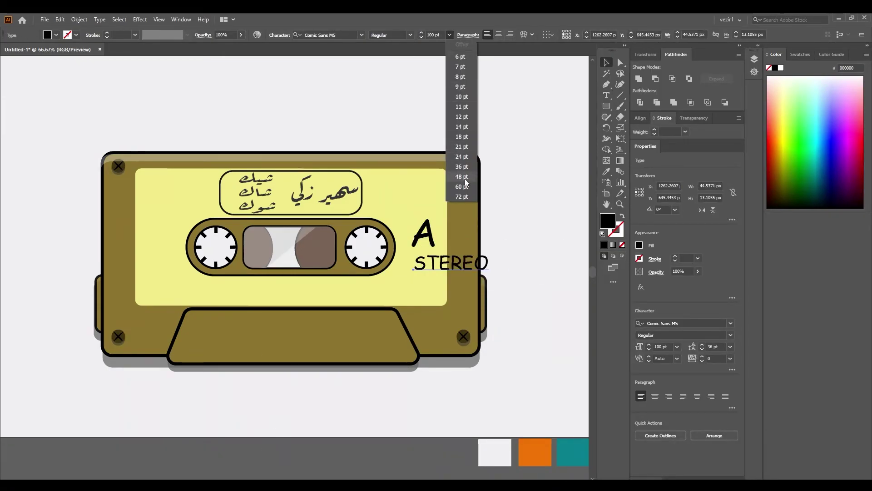
click(462, 166)
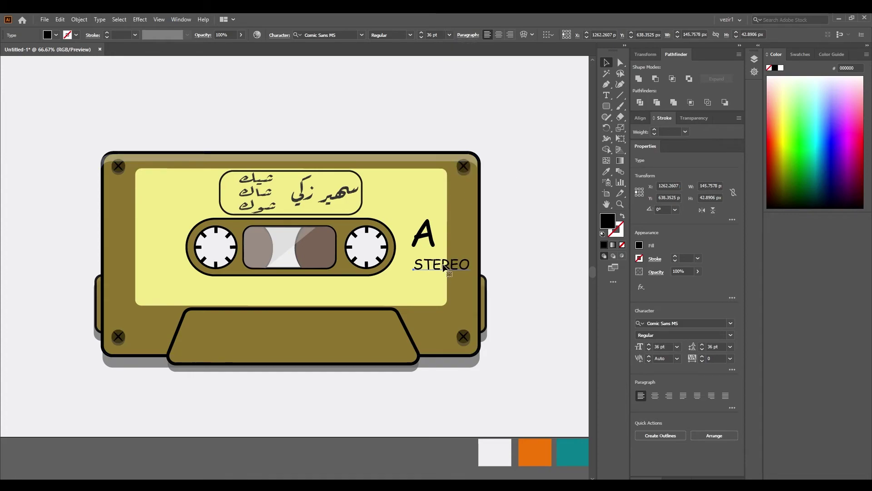
drag(436, 265, 416, 258)
Add the two-line "SUPER SP 929" text left of the reels and nudge it lower
key(t)
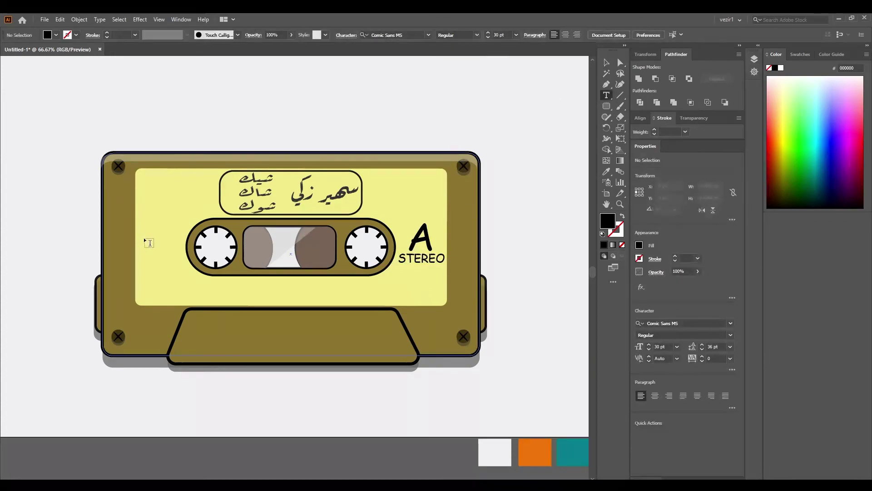
click(145, 237)
text(SUPER)
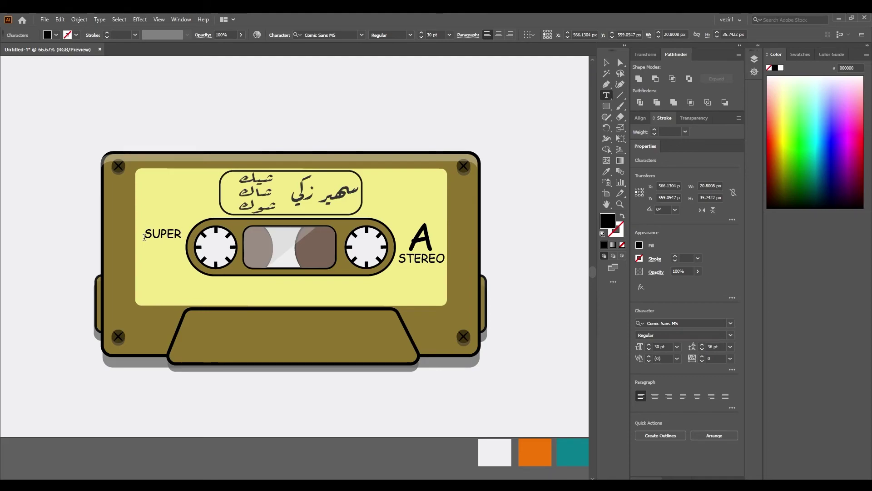
key(Return)
key(Escape)
drag(166, 242, 163, 255)
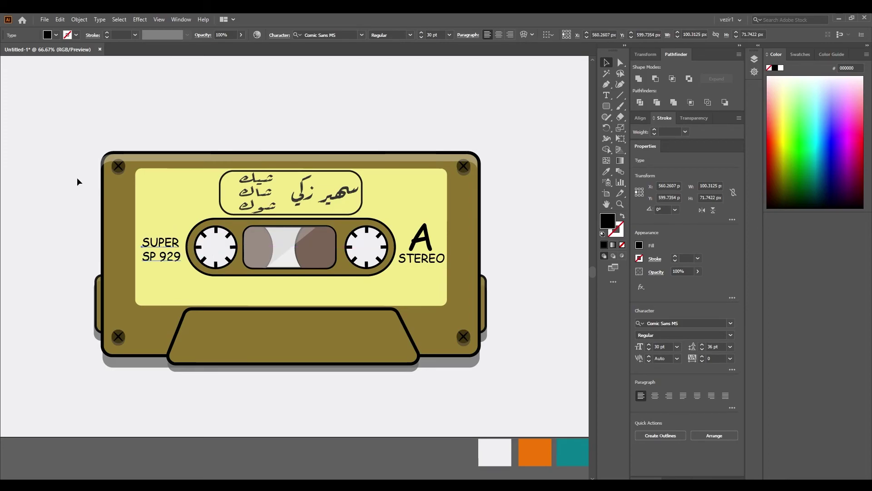
click(60, 180)
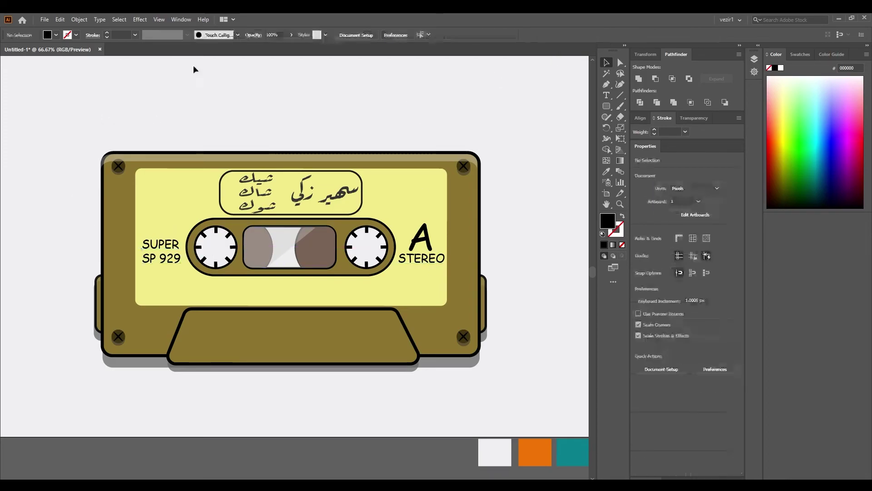
Paste the stacked Arabic words and set them to 24 pt with 24 pt leading
key(ctrl+v)
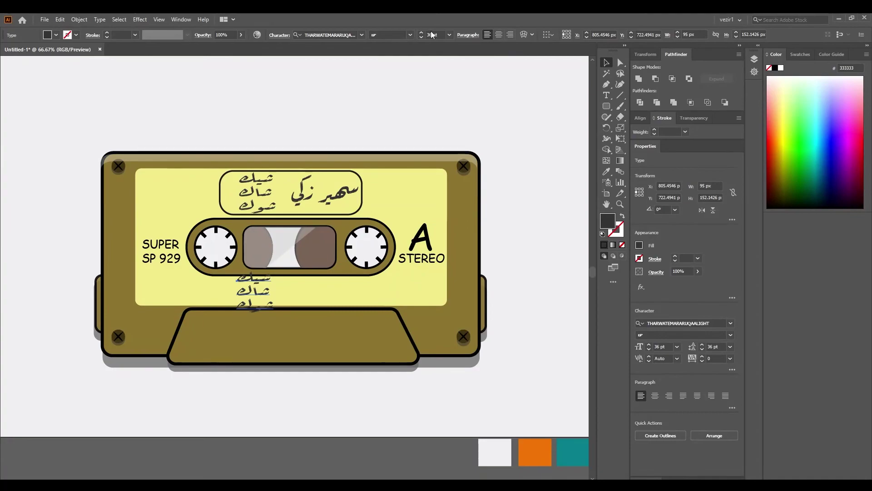
click(450, 35)
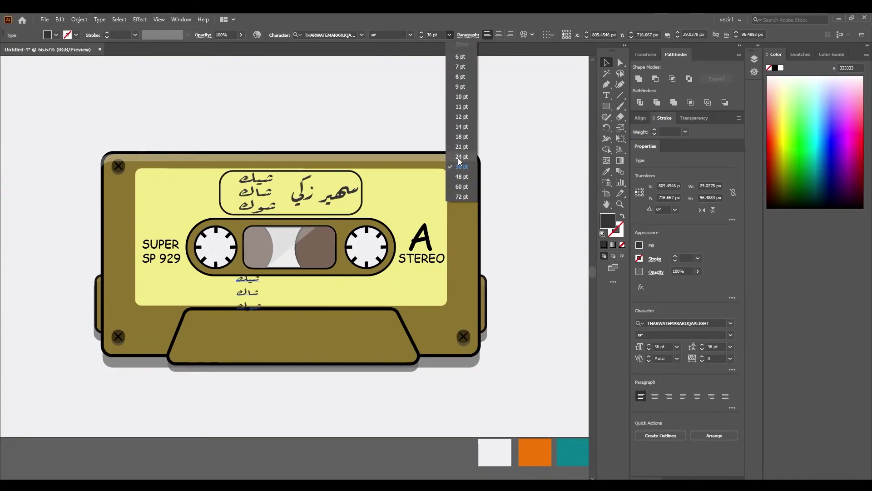
click(462, 156)
click(730, 347)
click(743, 297)
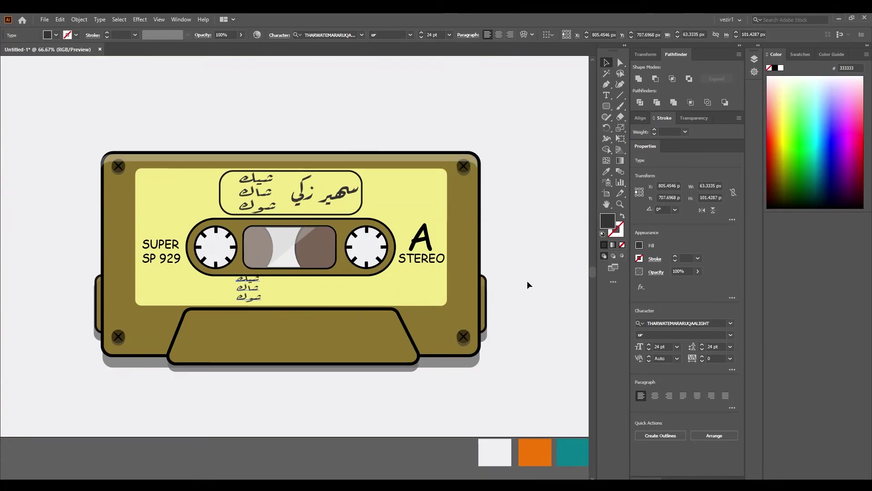
click(86, 292)
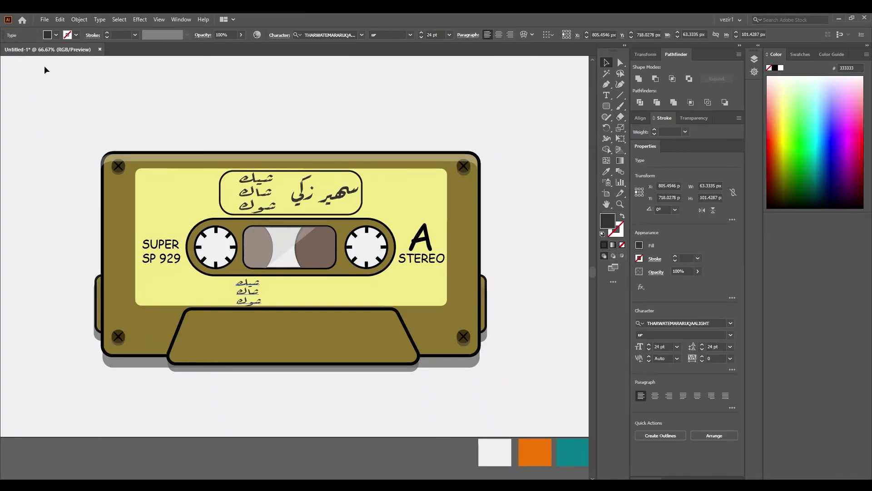
Place a 48 pt copy of the Arabic name below the reels
drag(327, 193, 295, 291)
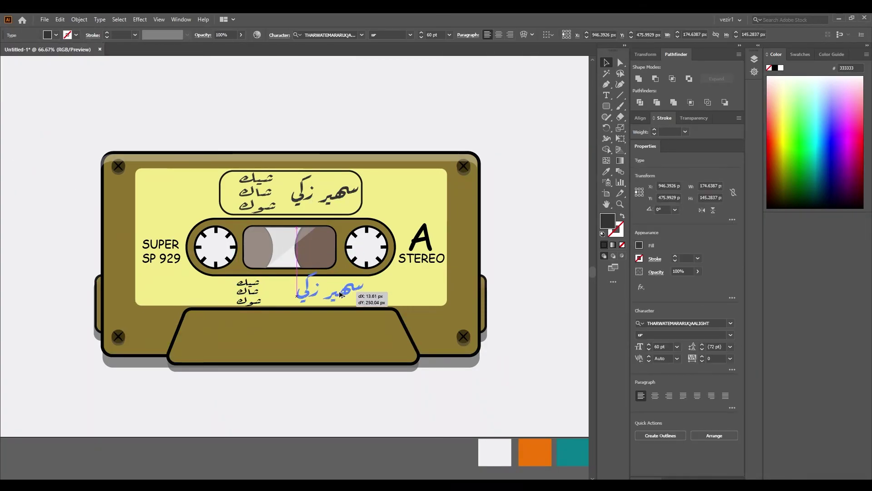
click(449, 35)
click(462, 177)
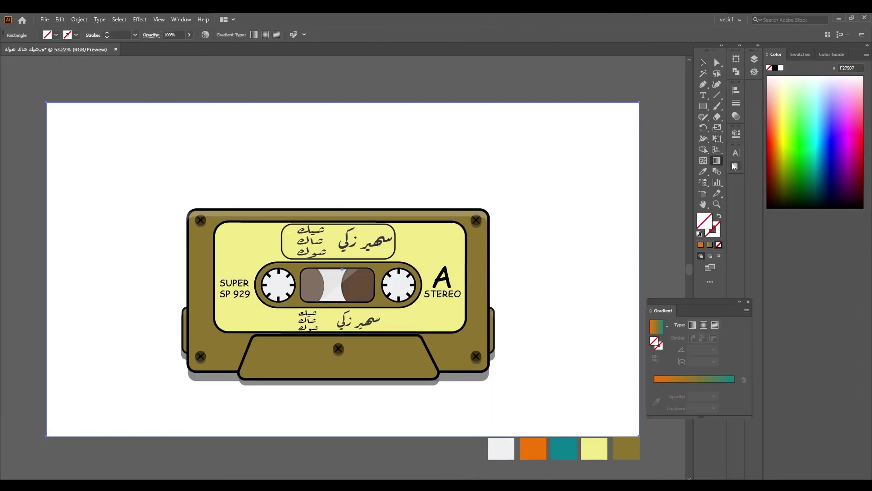
Fill the background rectangle with the orange-to-teal gradient and send it behind the cassette
click(673, 380)
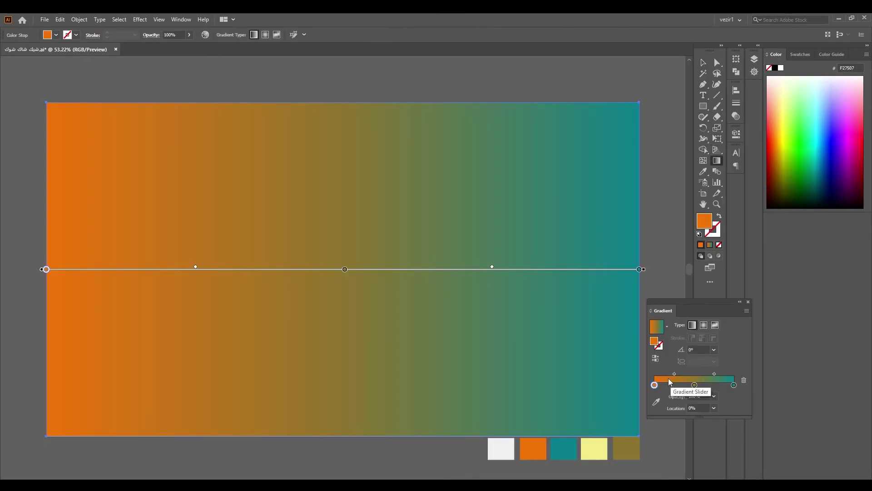
key(ctrl+shift+bracketleft)
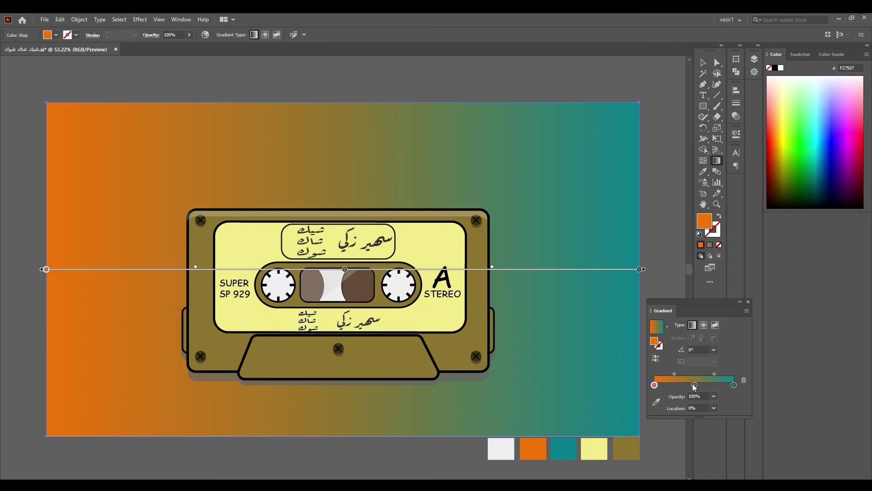
key(v)
click(83, 83)
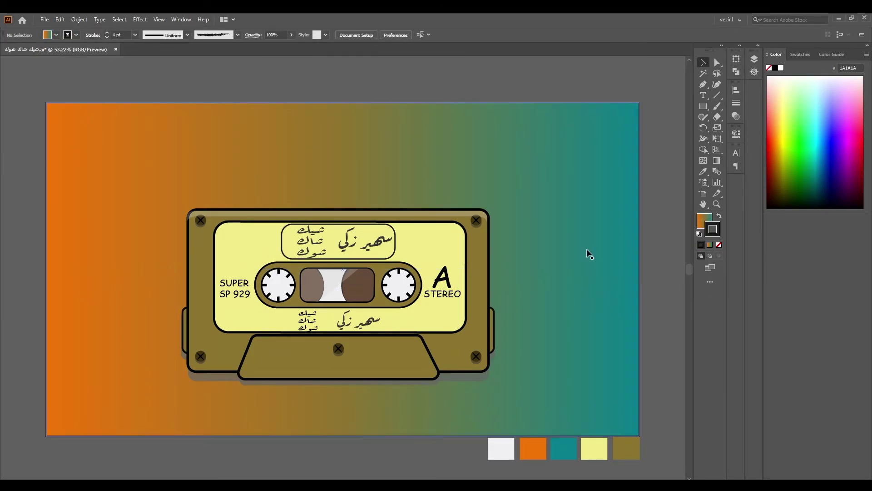
Add the year "1991" and position it just below STEREO
click(703, 95)
click(432, 303)
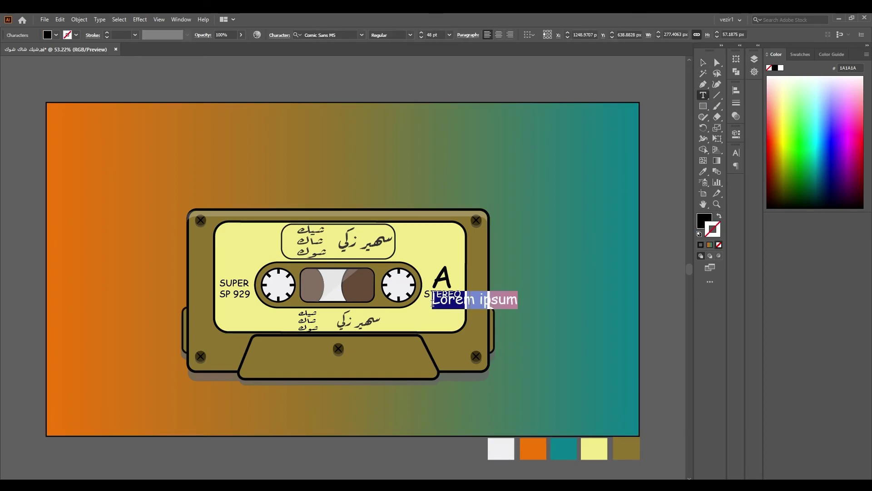
text(19)
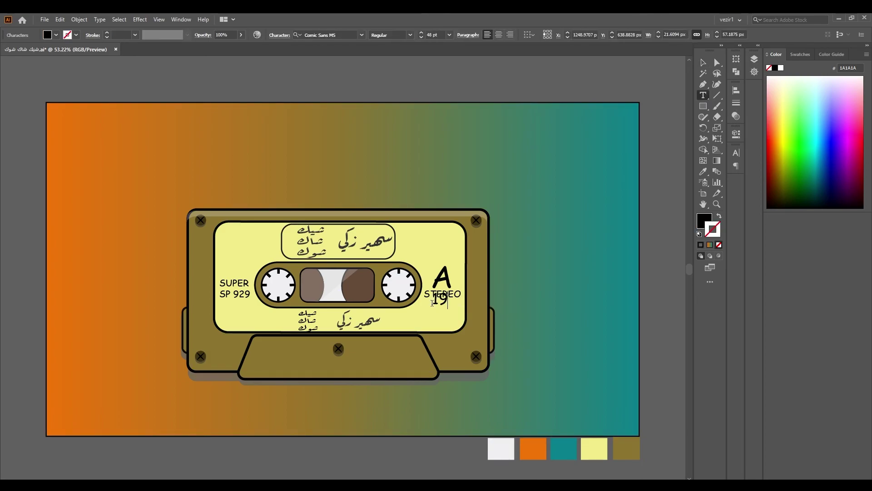
text(9)
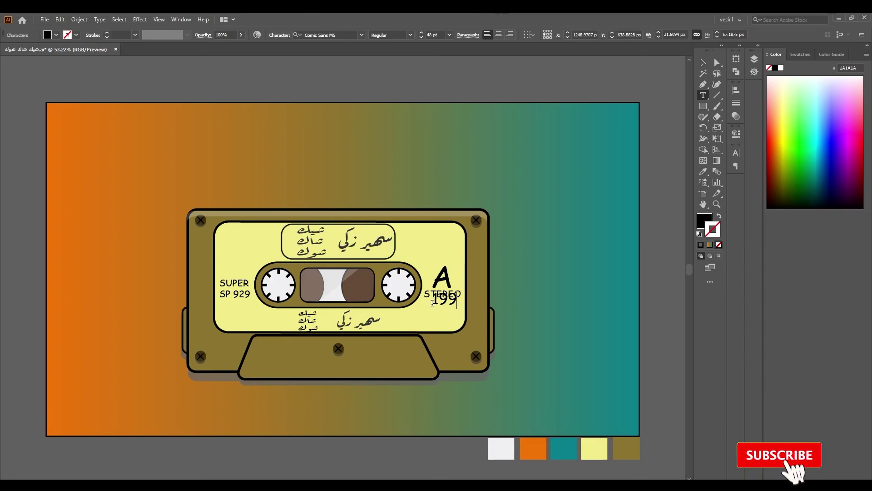
text(1)
key(Escape)
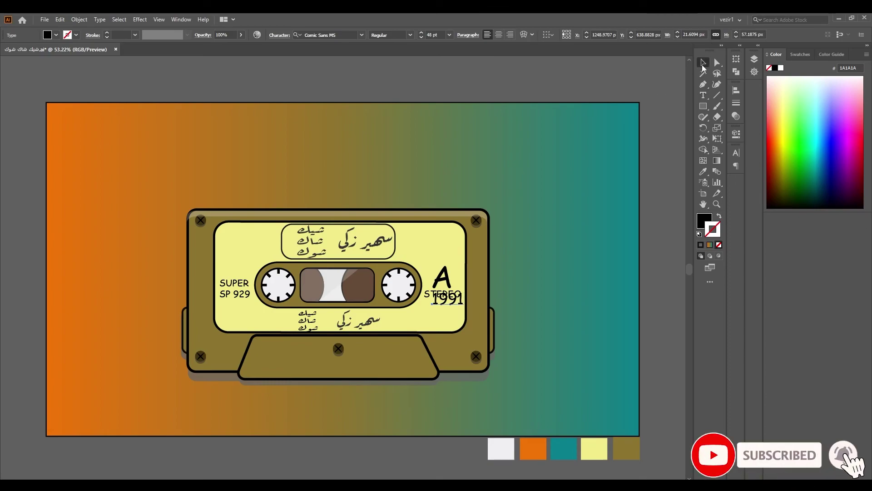
click(449, 35)
click(475, 175)
drag(449, 303, 445, 310)
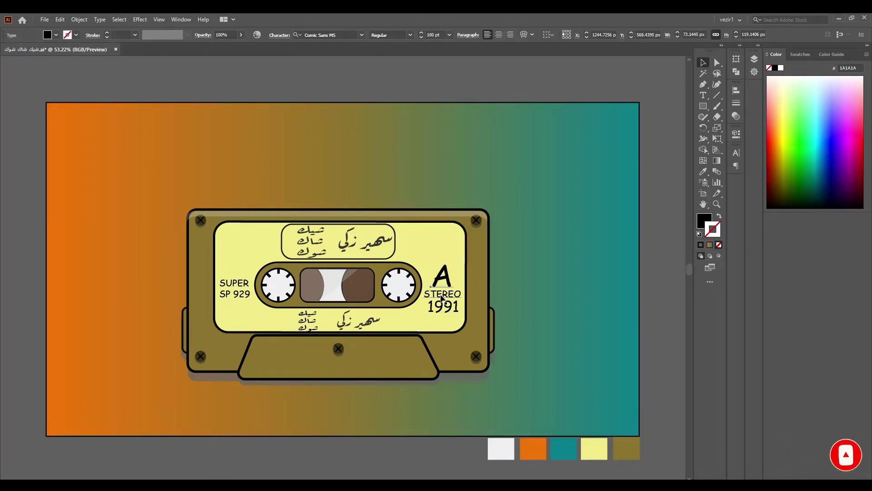
key(Up)
key(Up)
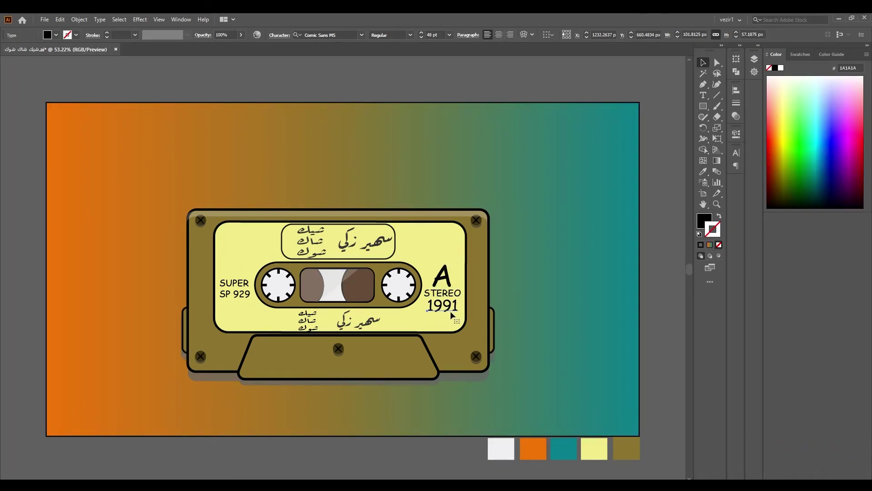
click(493, 62)
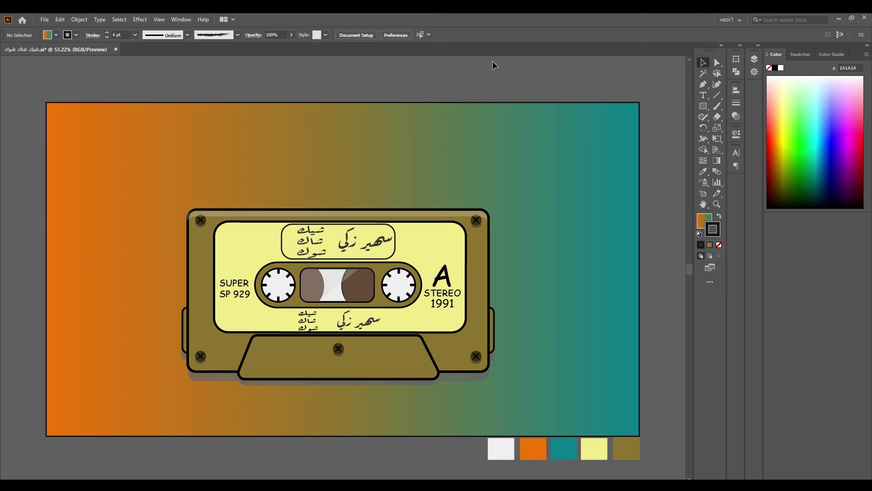
Type the Arabic title 'شريط رقص البنات من المحيط للخليج' above the cassette
click(703, 95)
click(459, 184)
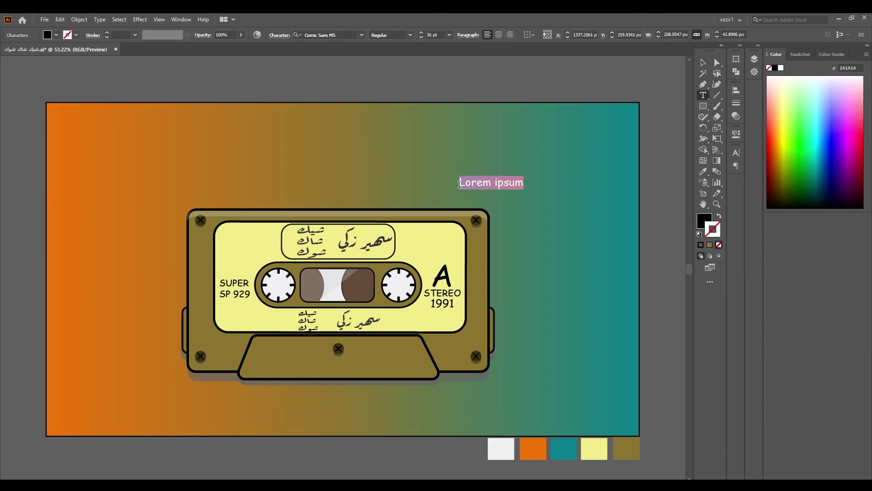
text(شريط رقص البنات من المحيط)
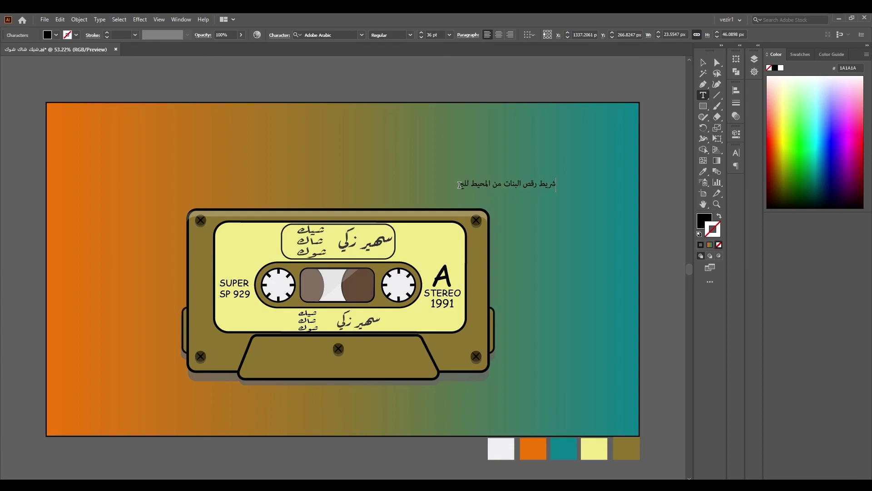
text( للخليج)
click(703, 63)
Set the Arabic title to 60 pt in the decorative FarVosta font
click(449, 35)
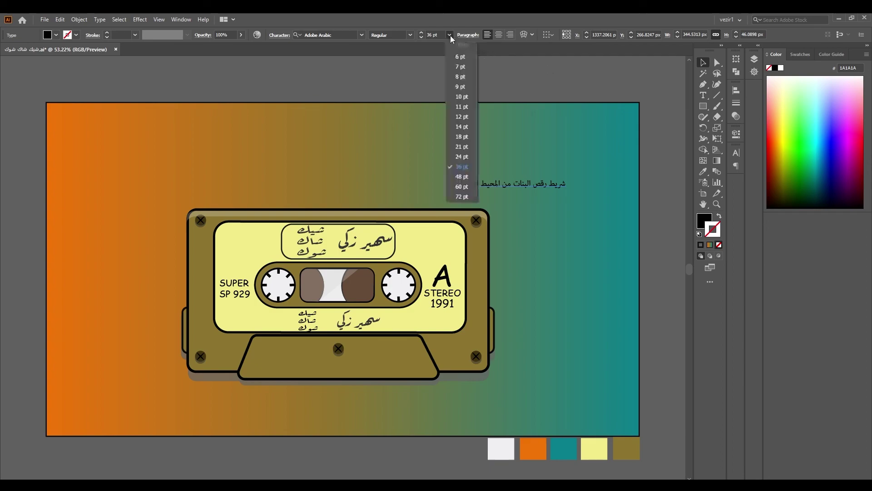
click(458, 188)
click(490, 449)
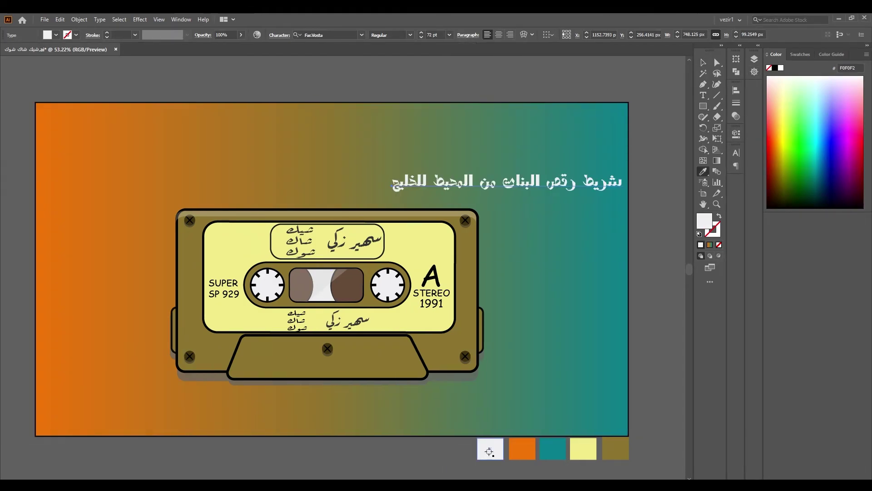
Try white, orange and olive swatch colours on the title, then make it black
click(522, 448)
click(583, 450)
click(613, 450)
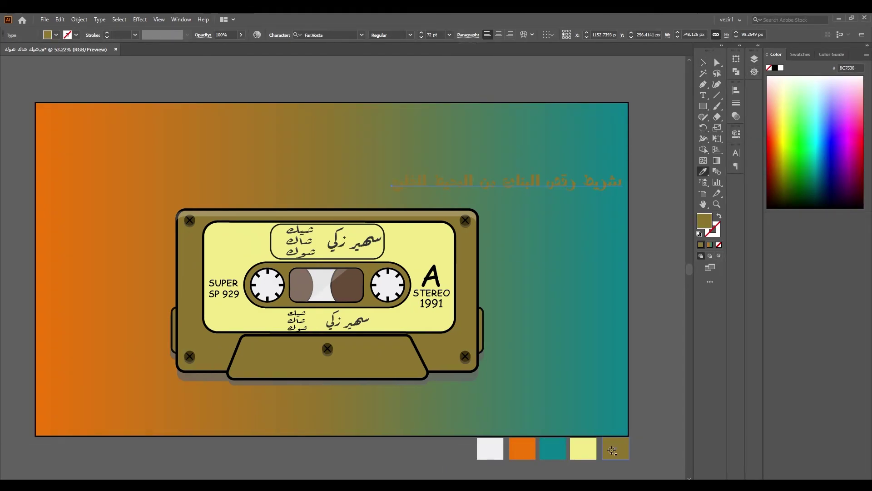
click(496, 448)
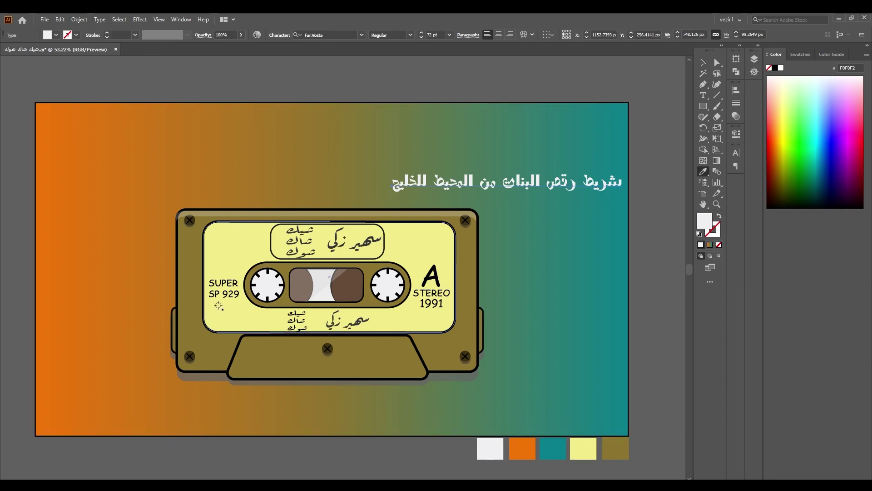
click(775, 68)
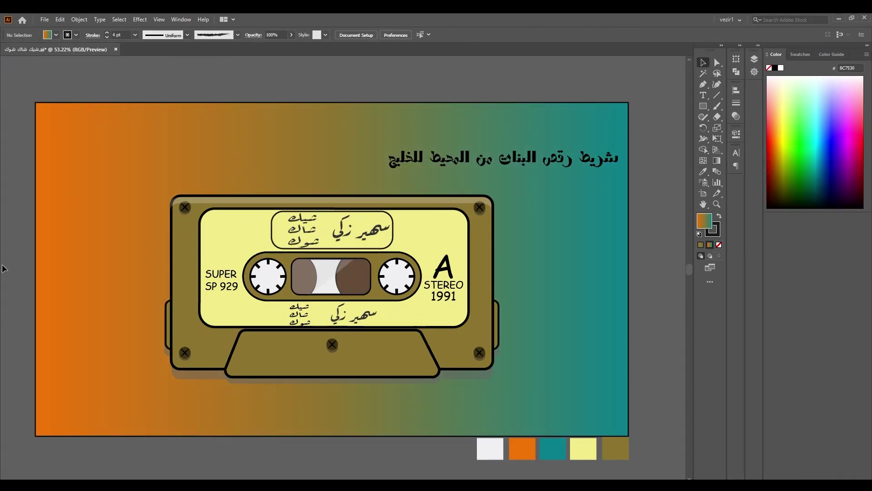
Delete the five colour swatch squares below the artboard
drag(611, 449, 456, 449)
key(Delete)
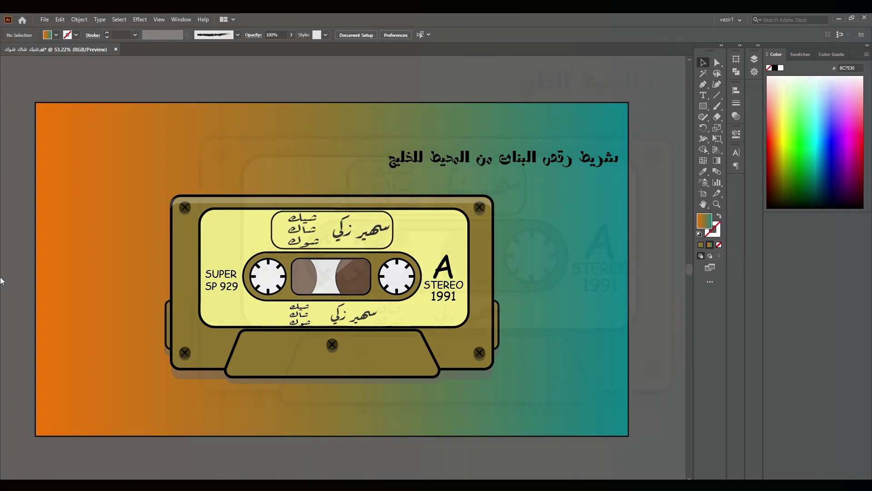